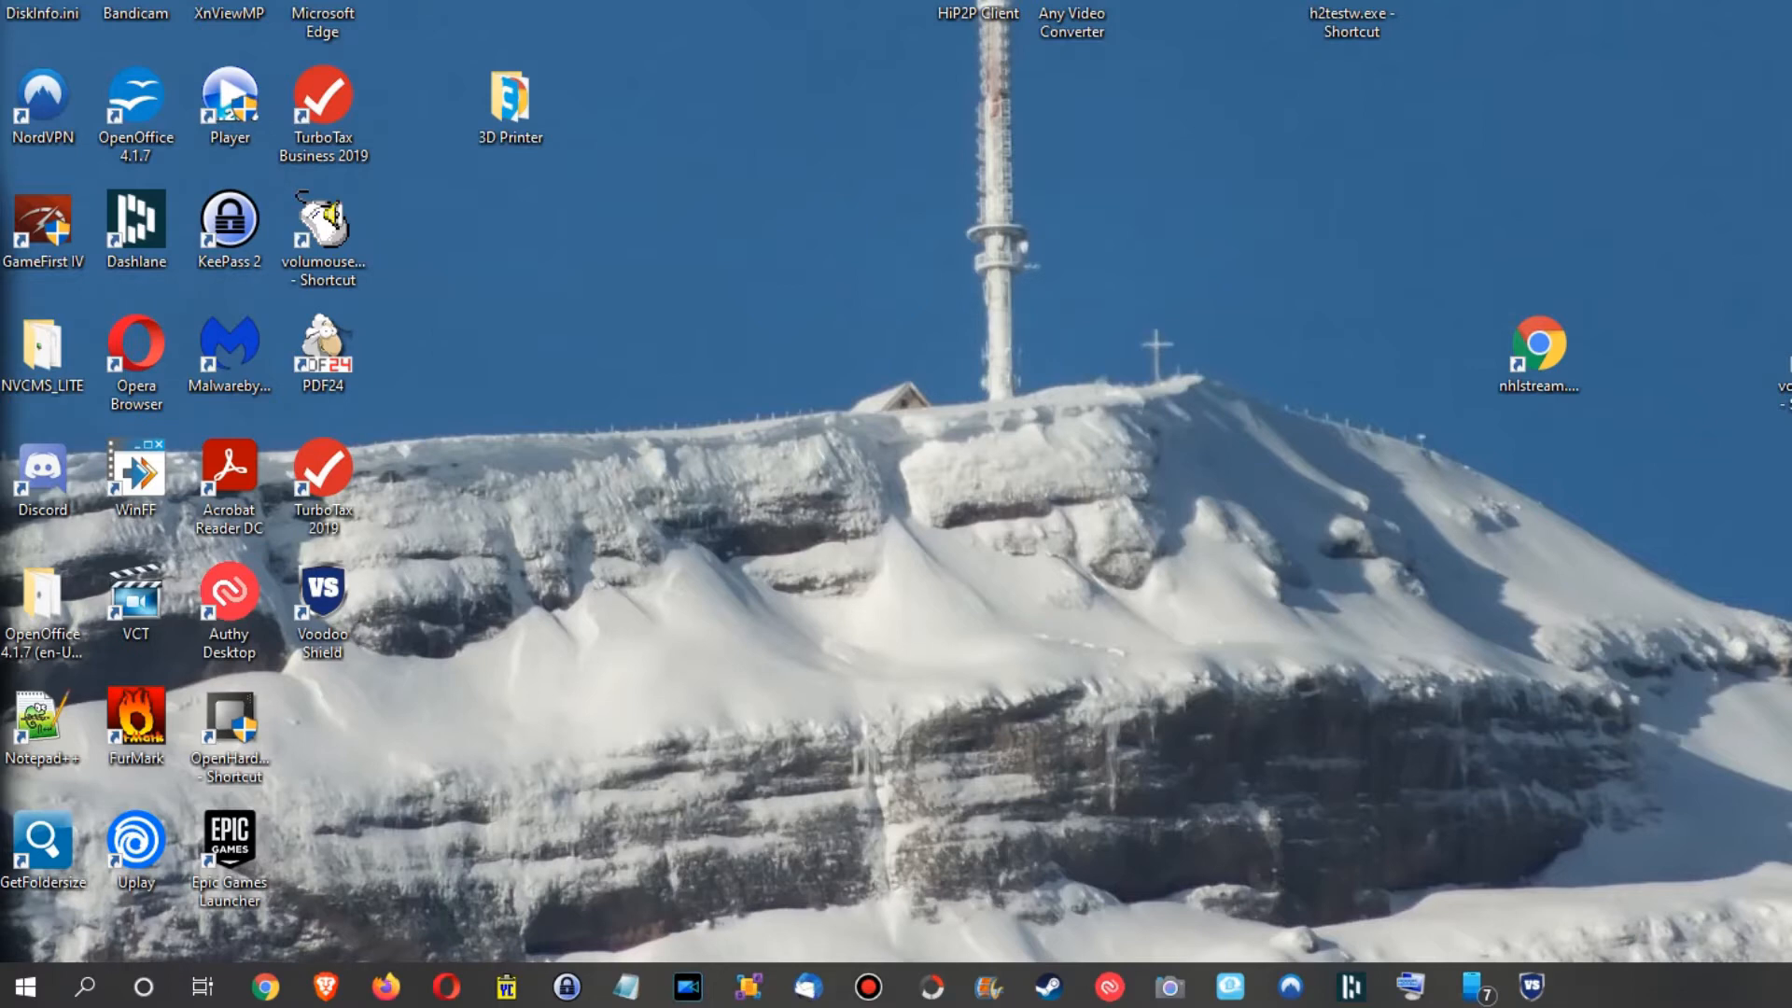
Search Windows for "space" and open the Delete temporary files system settings
key("super")
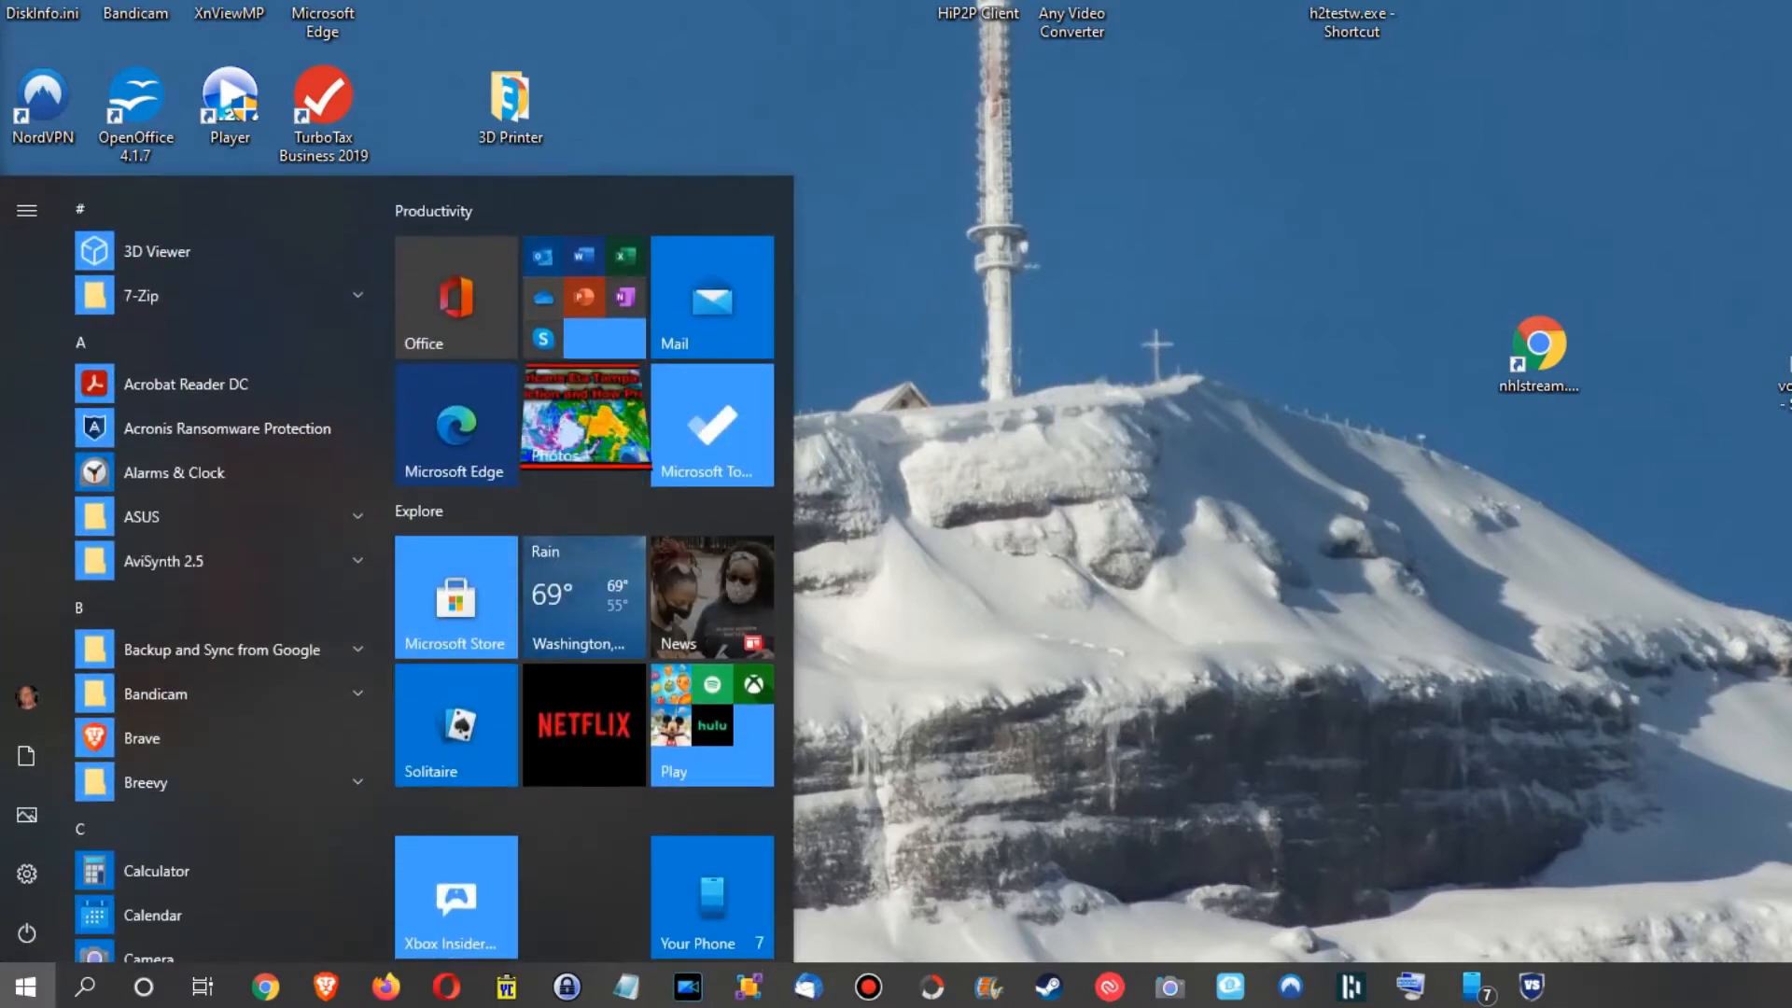
type("space")
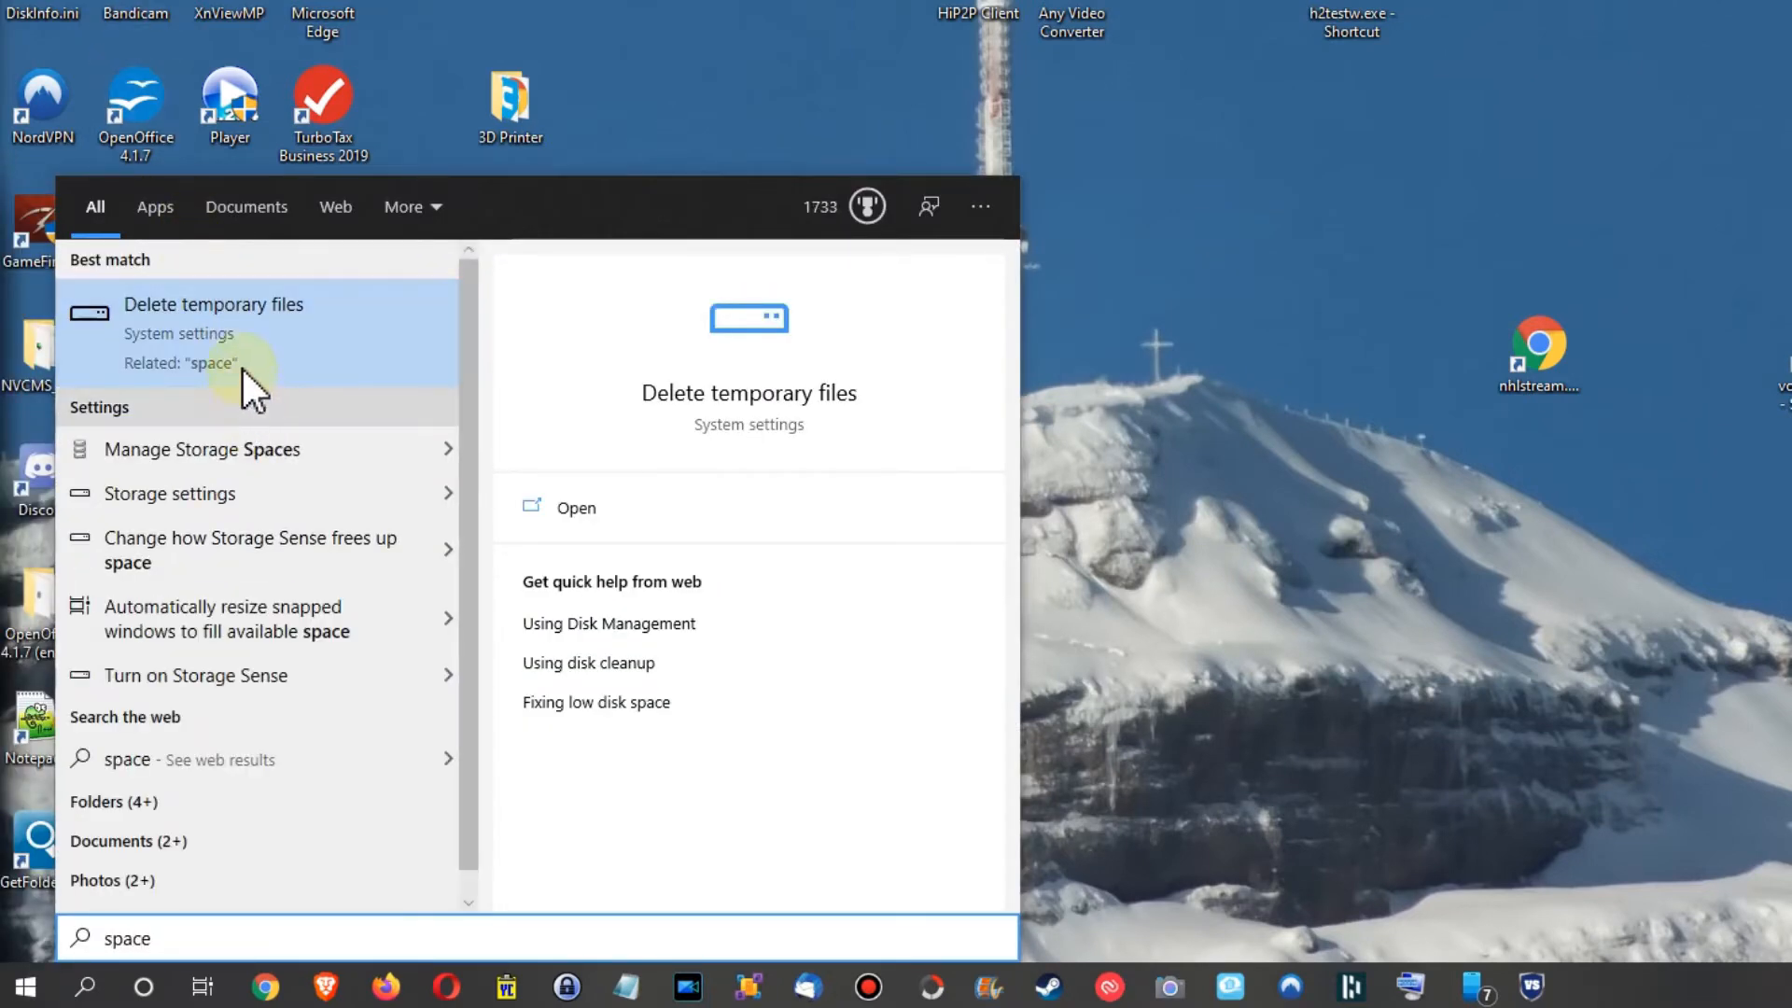
left_click(217, 323)
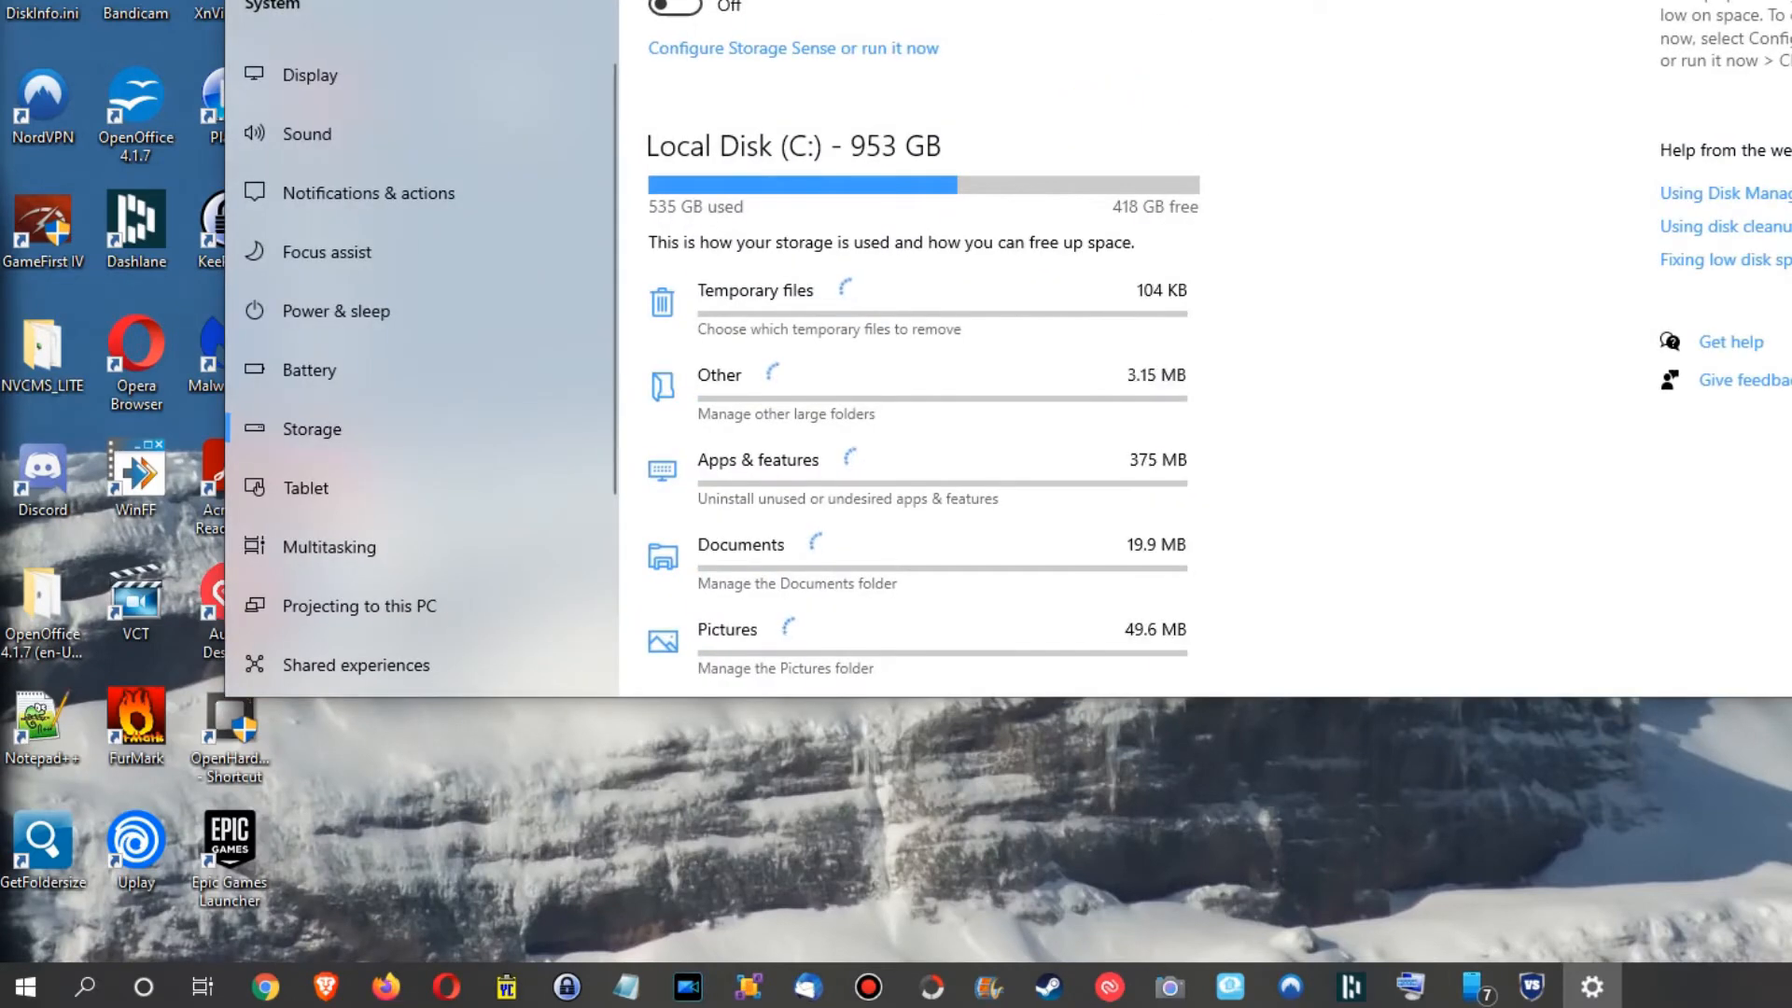
left_click_drag(1104, 0, 1098, 0)
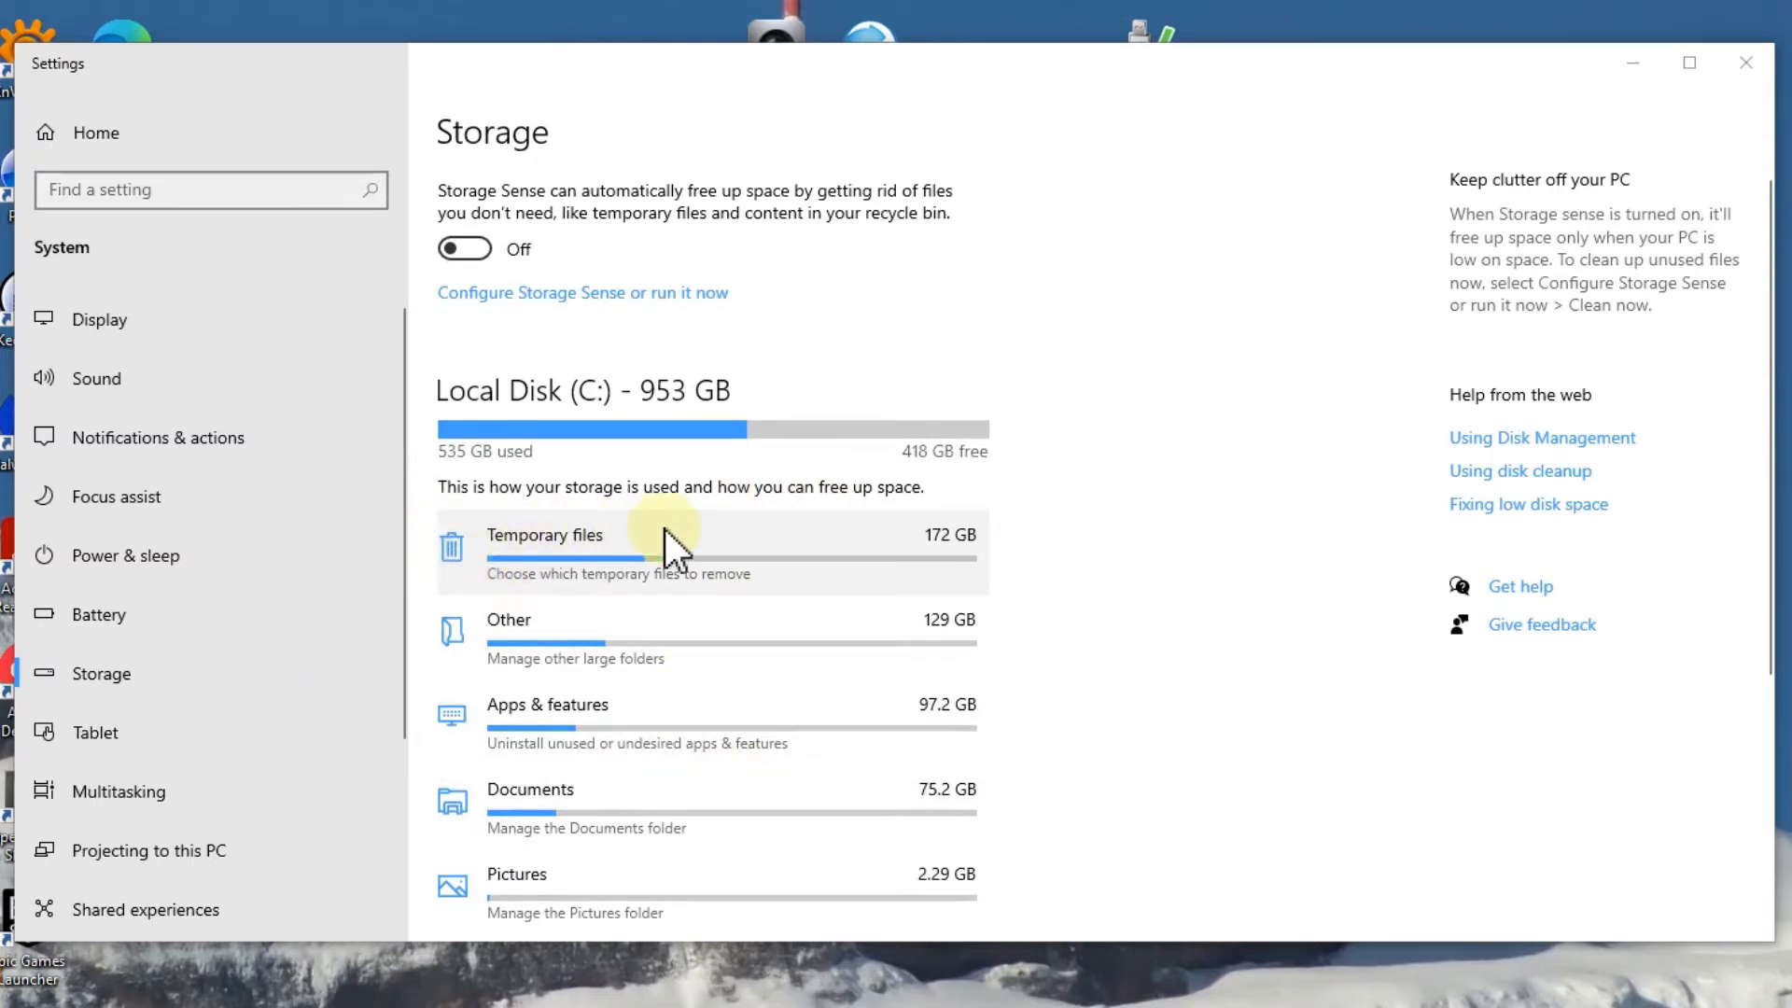
scroll(728, 560, "down", 5)
scroll(761, 574, "up", 5)
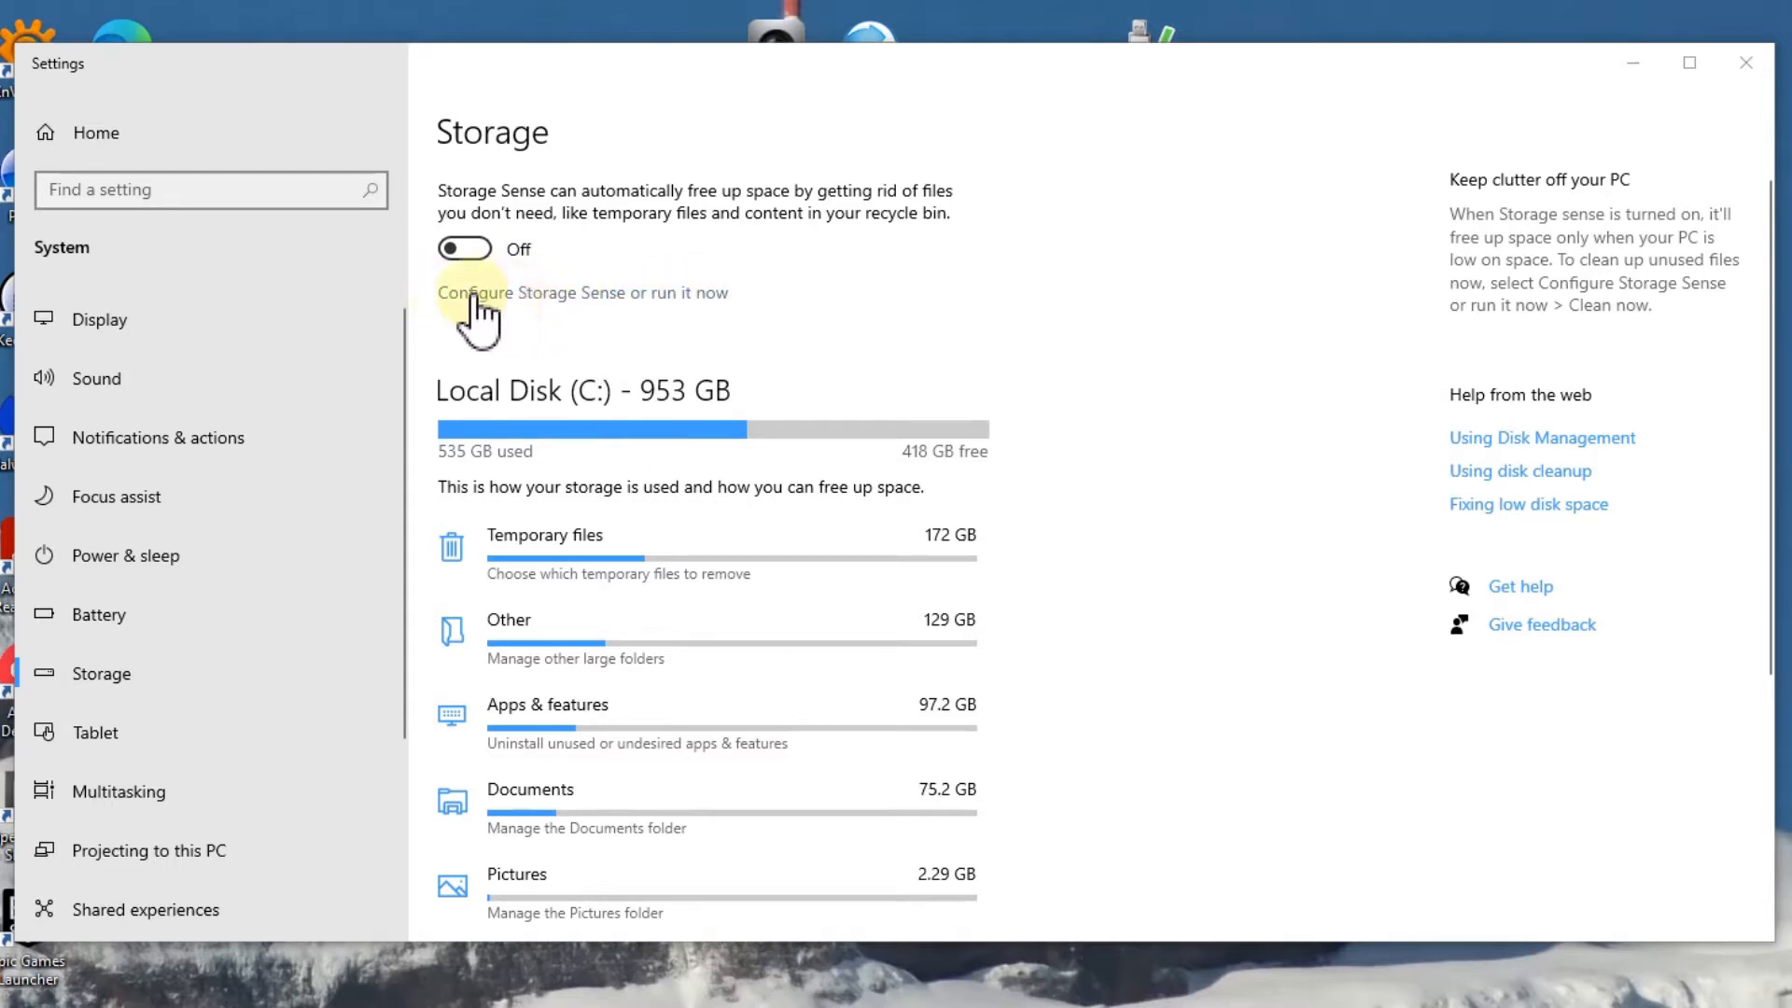
Open the Storage Sense configuration and set deletion of unopened Downloads folder files to Never
left_click(592, 295)
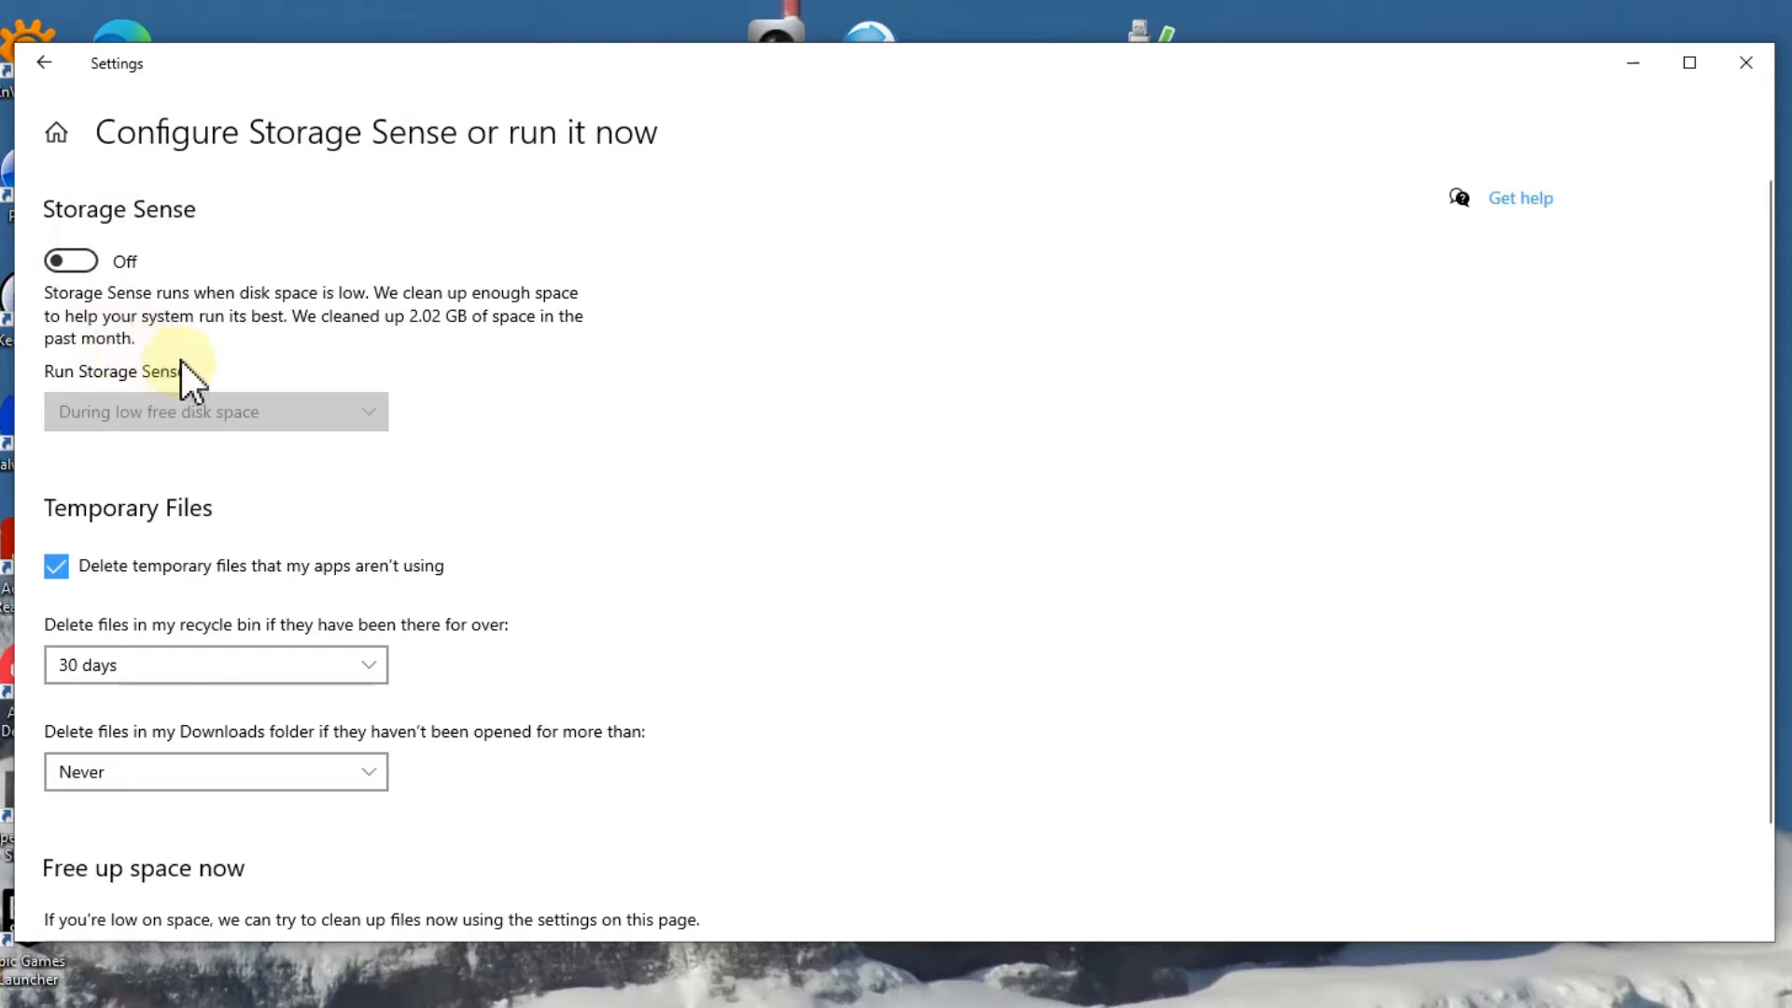
left_click(53, 560)
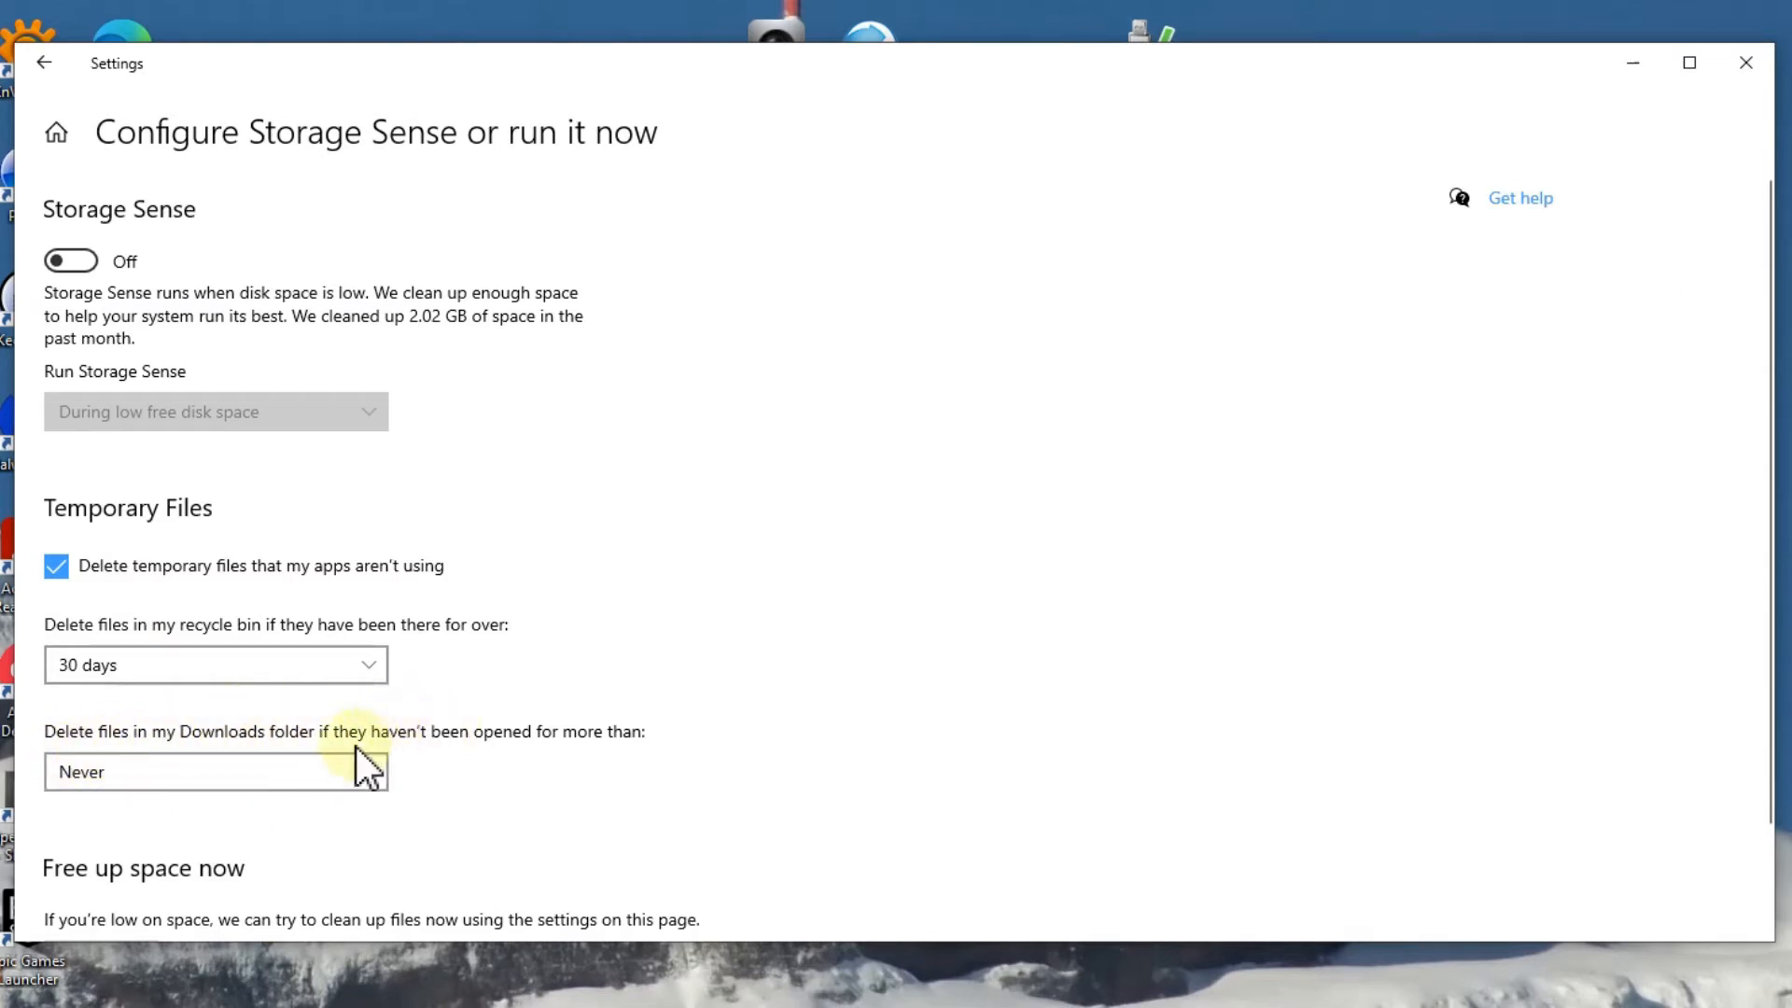
left_click(228, 771)
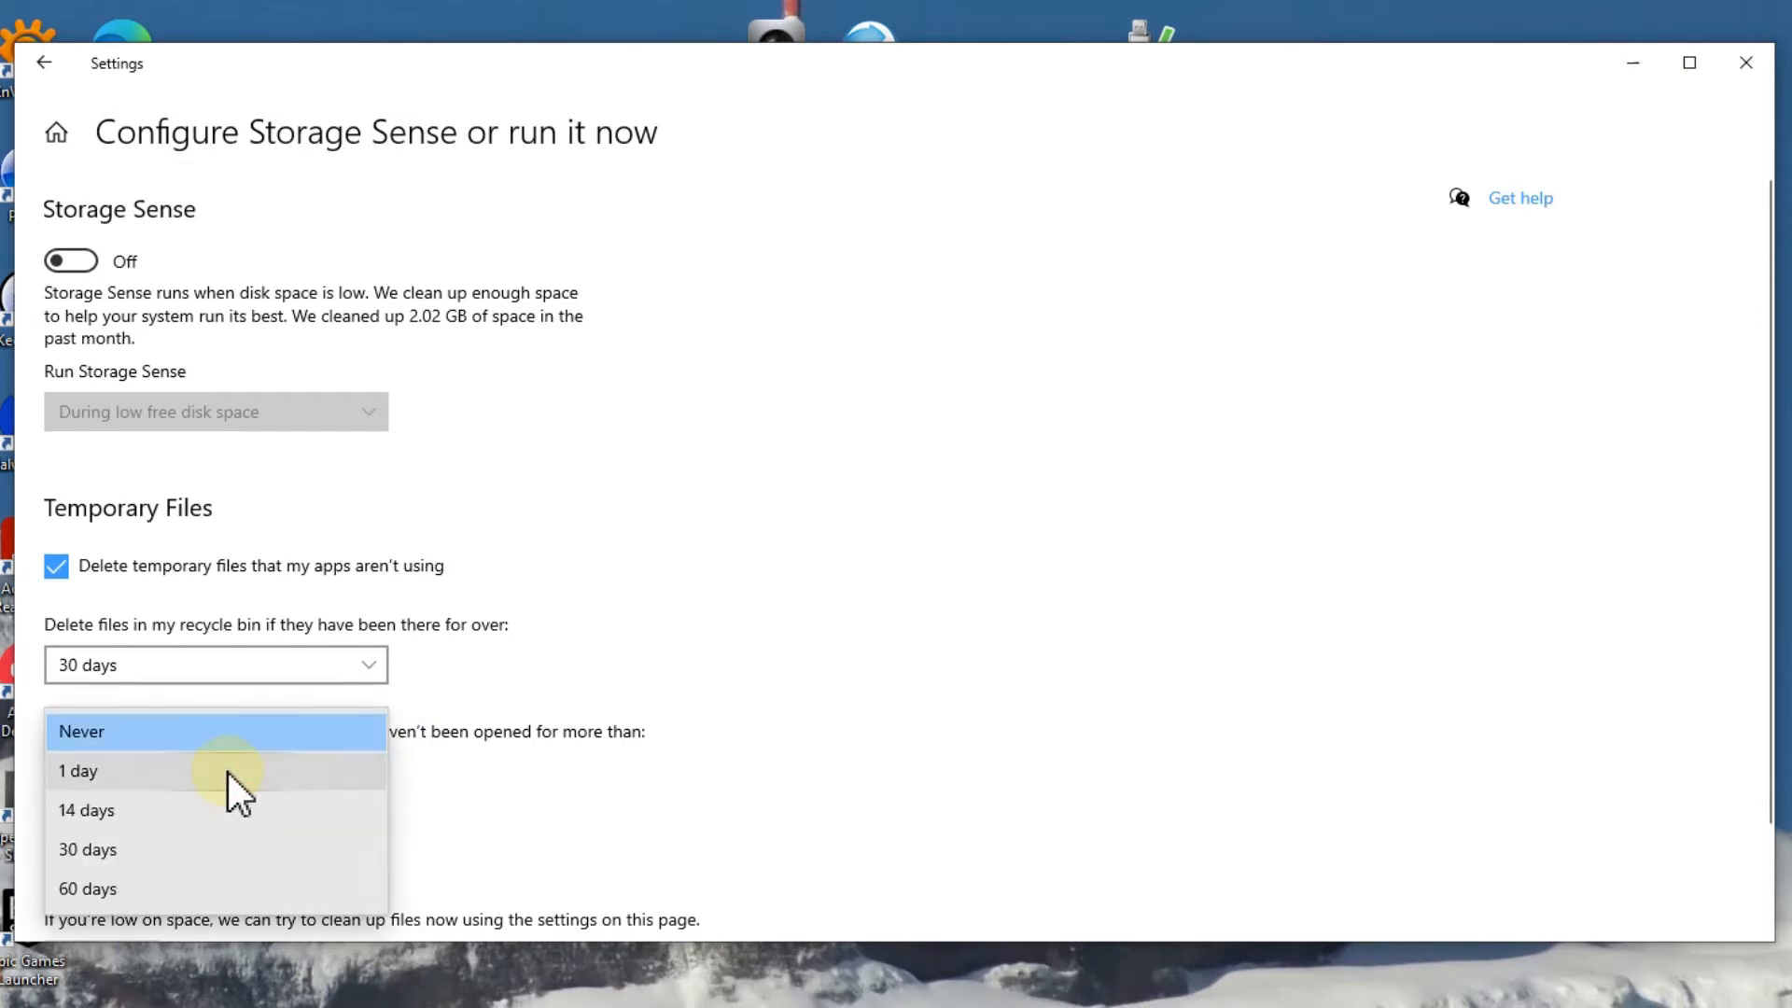
left_click(216, 731)
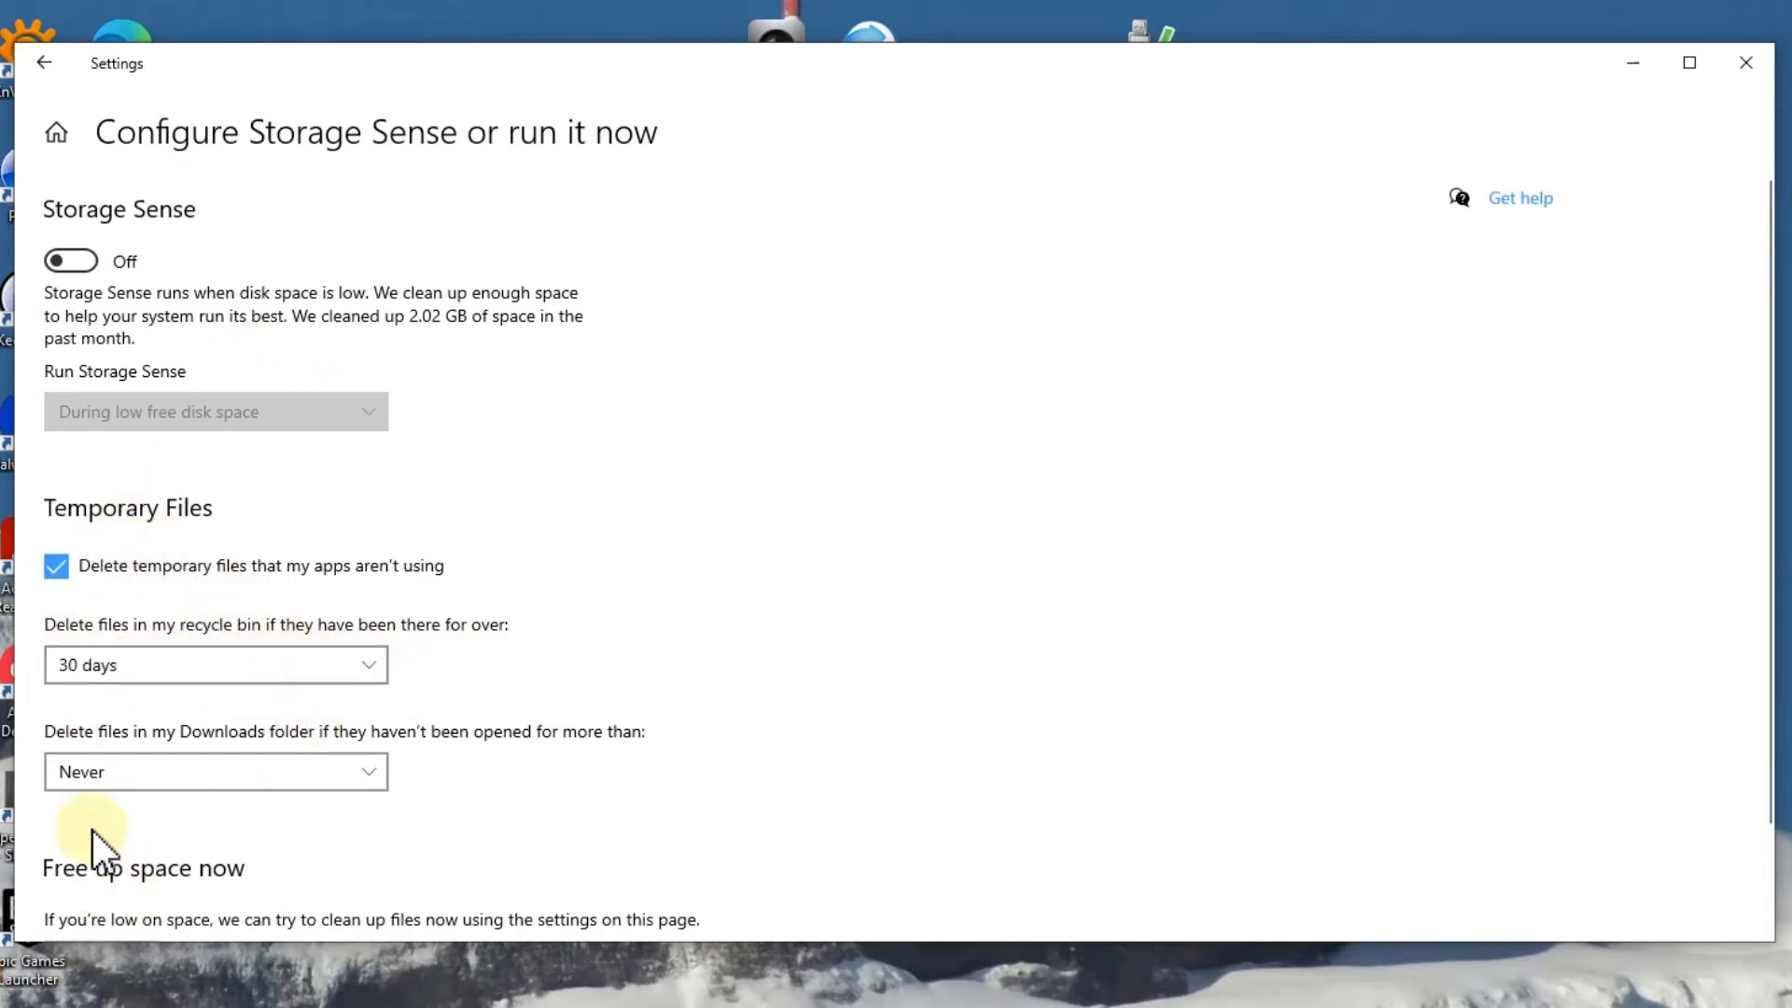
Run an immediate cleanup using the current Storage Sense settings
scroll(579, 709, "down", 3)
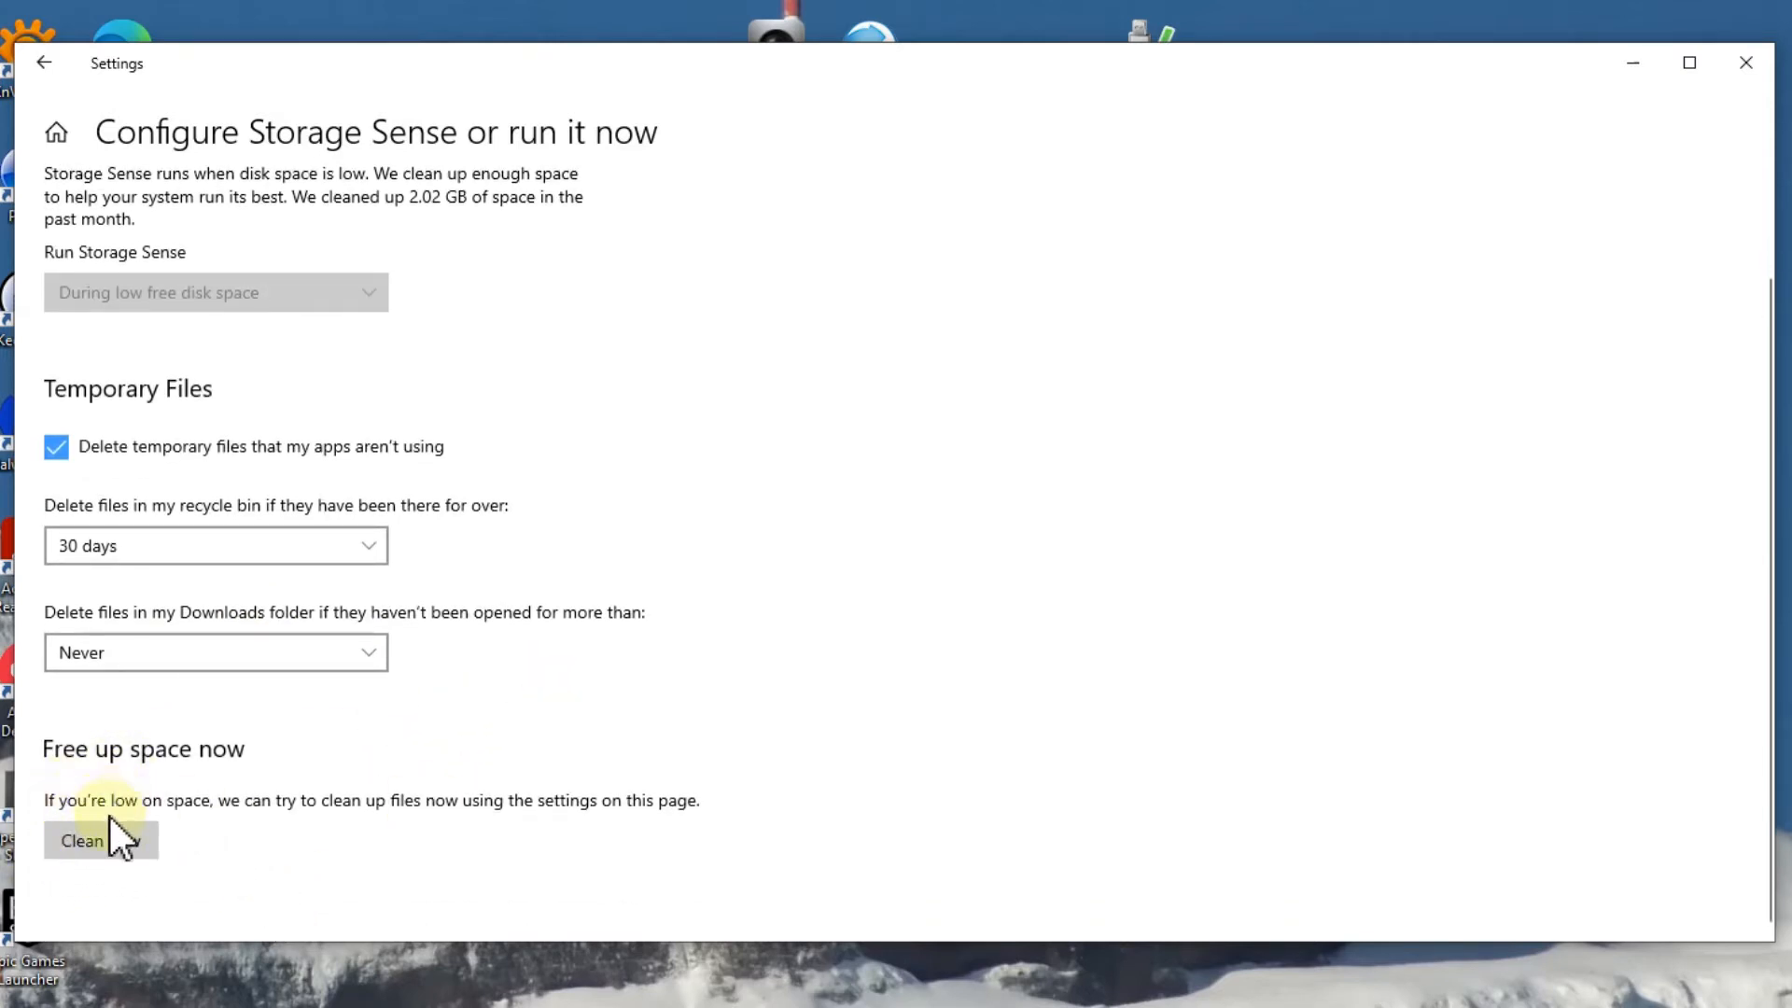
left_click(123, 848)
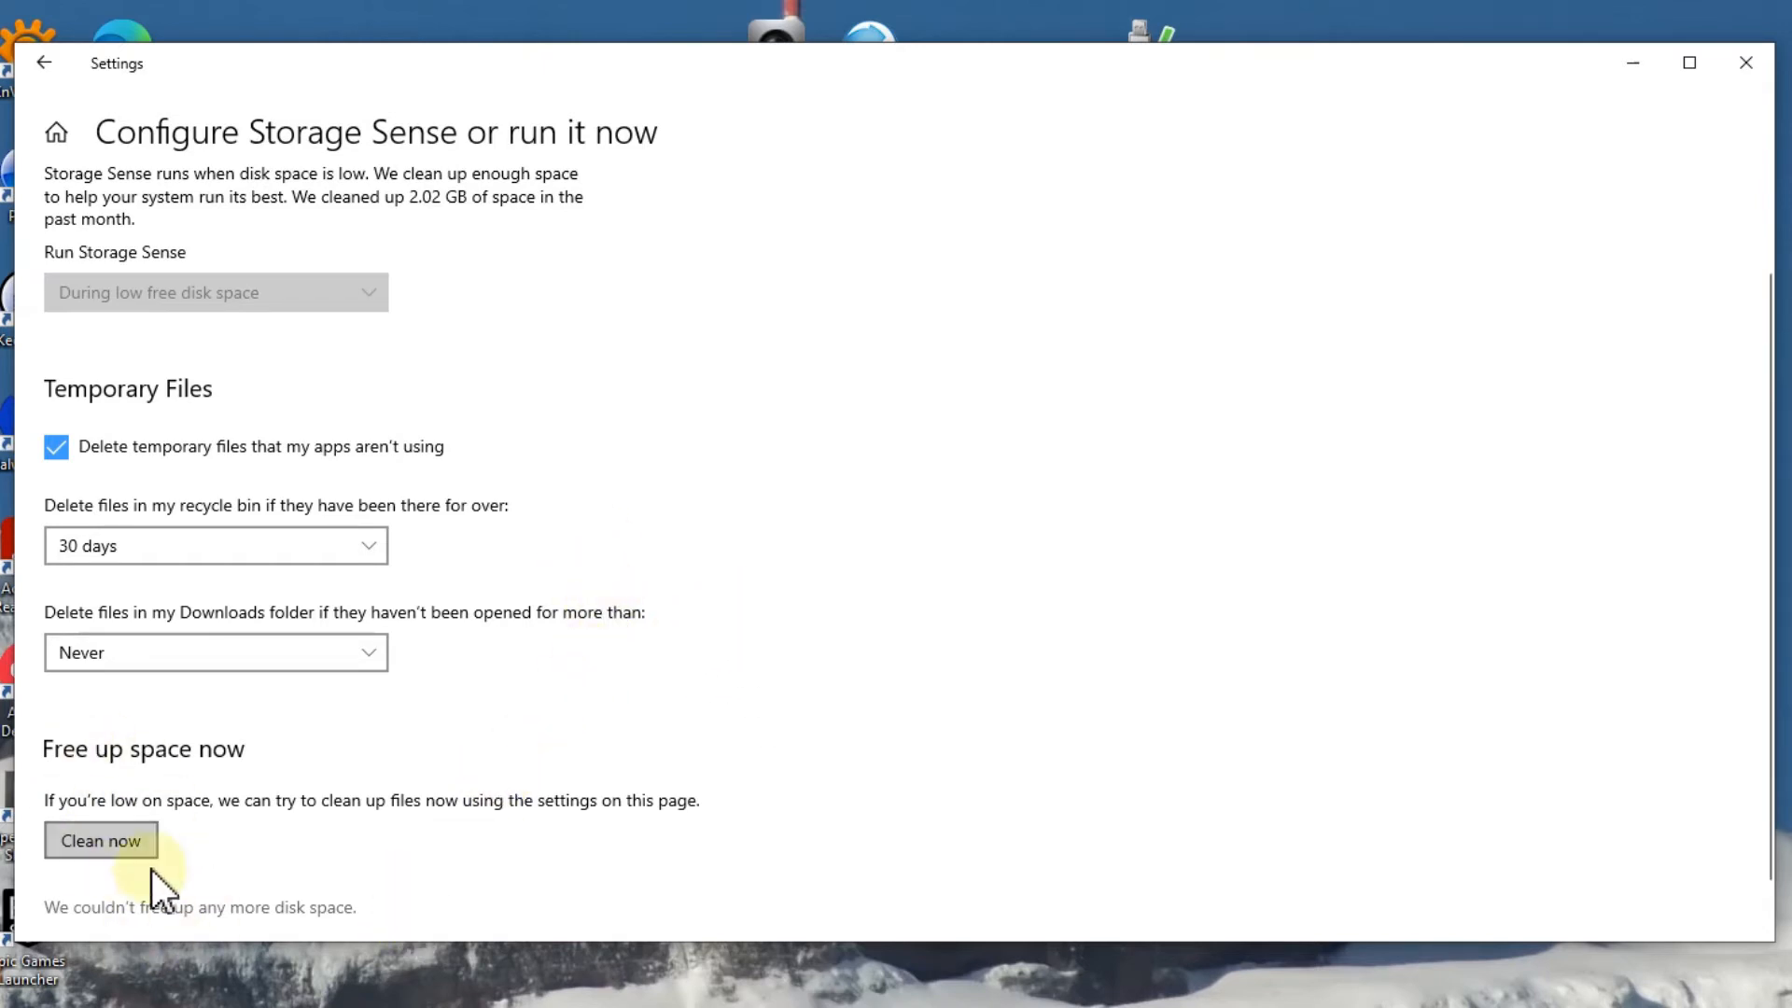
scroll(780, 810, "up", 2)
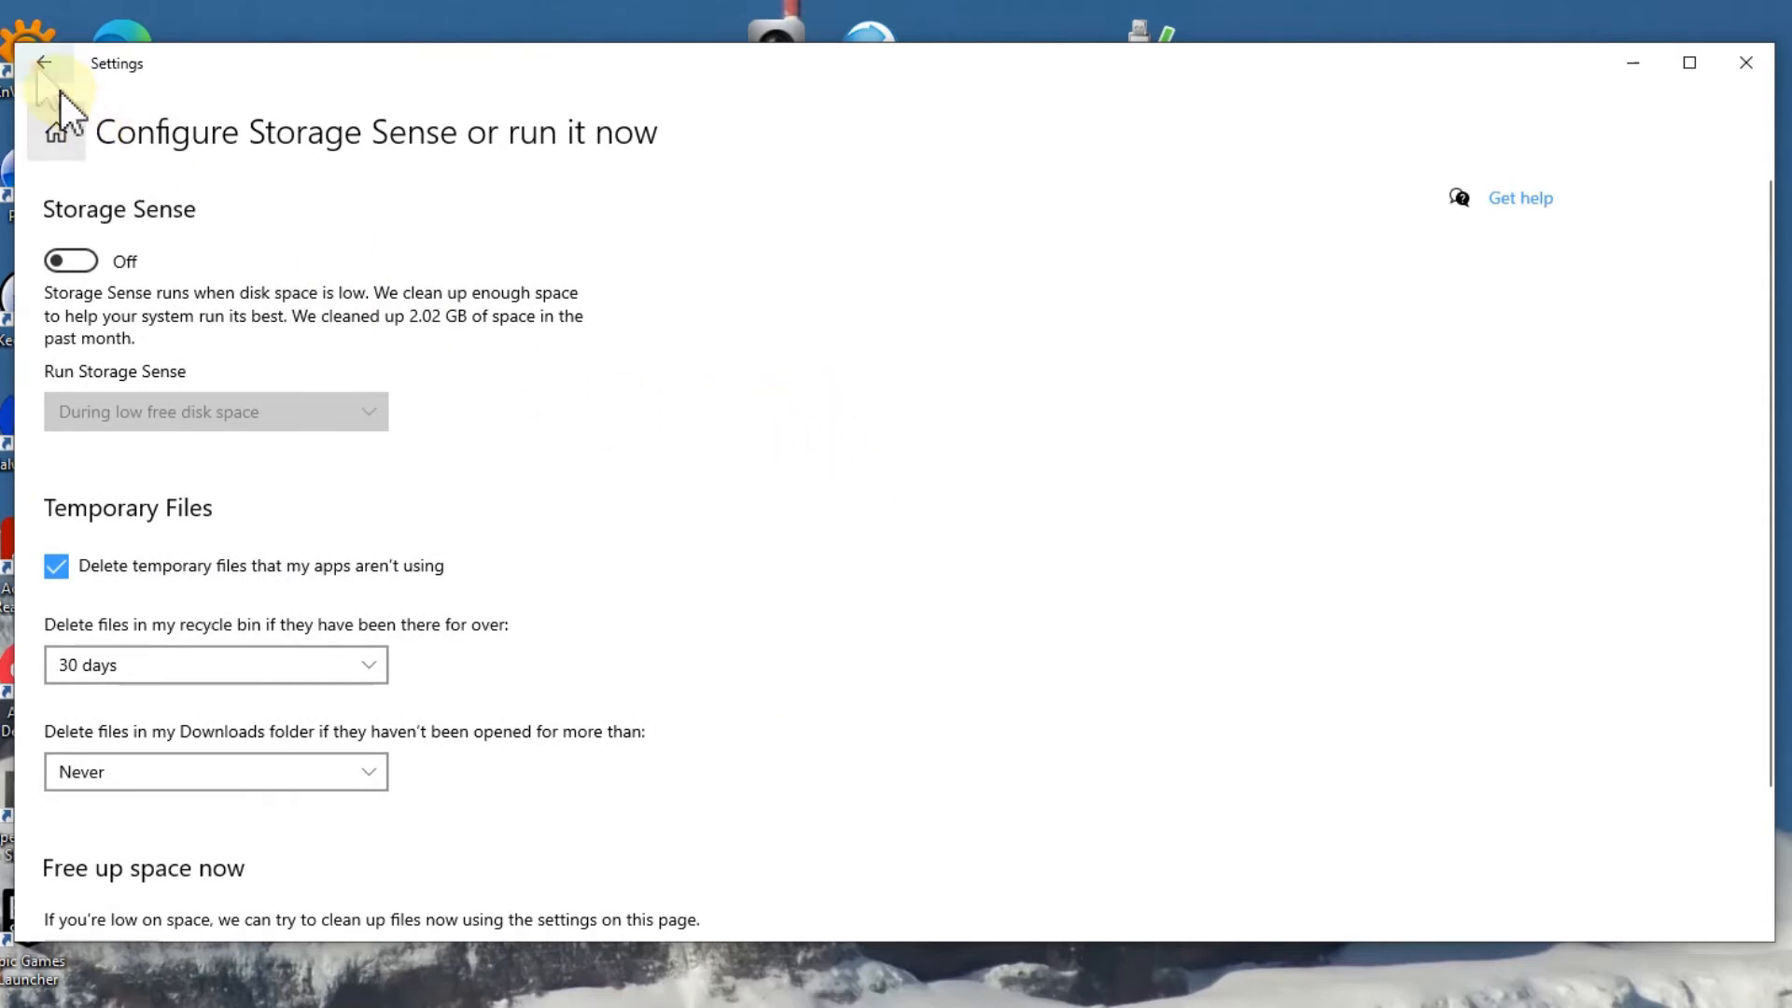
Return to the storage overview, open the temporary files list and have Windows Update Cleanup selected for removal
left_click(41, 64)
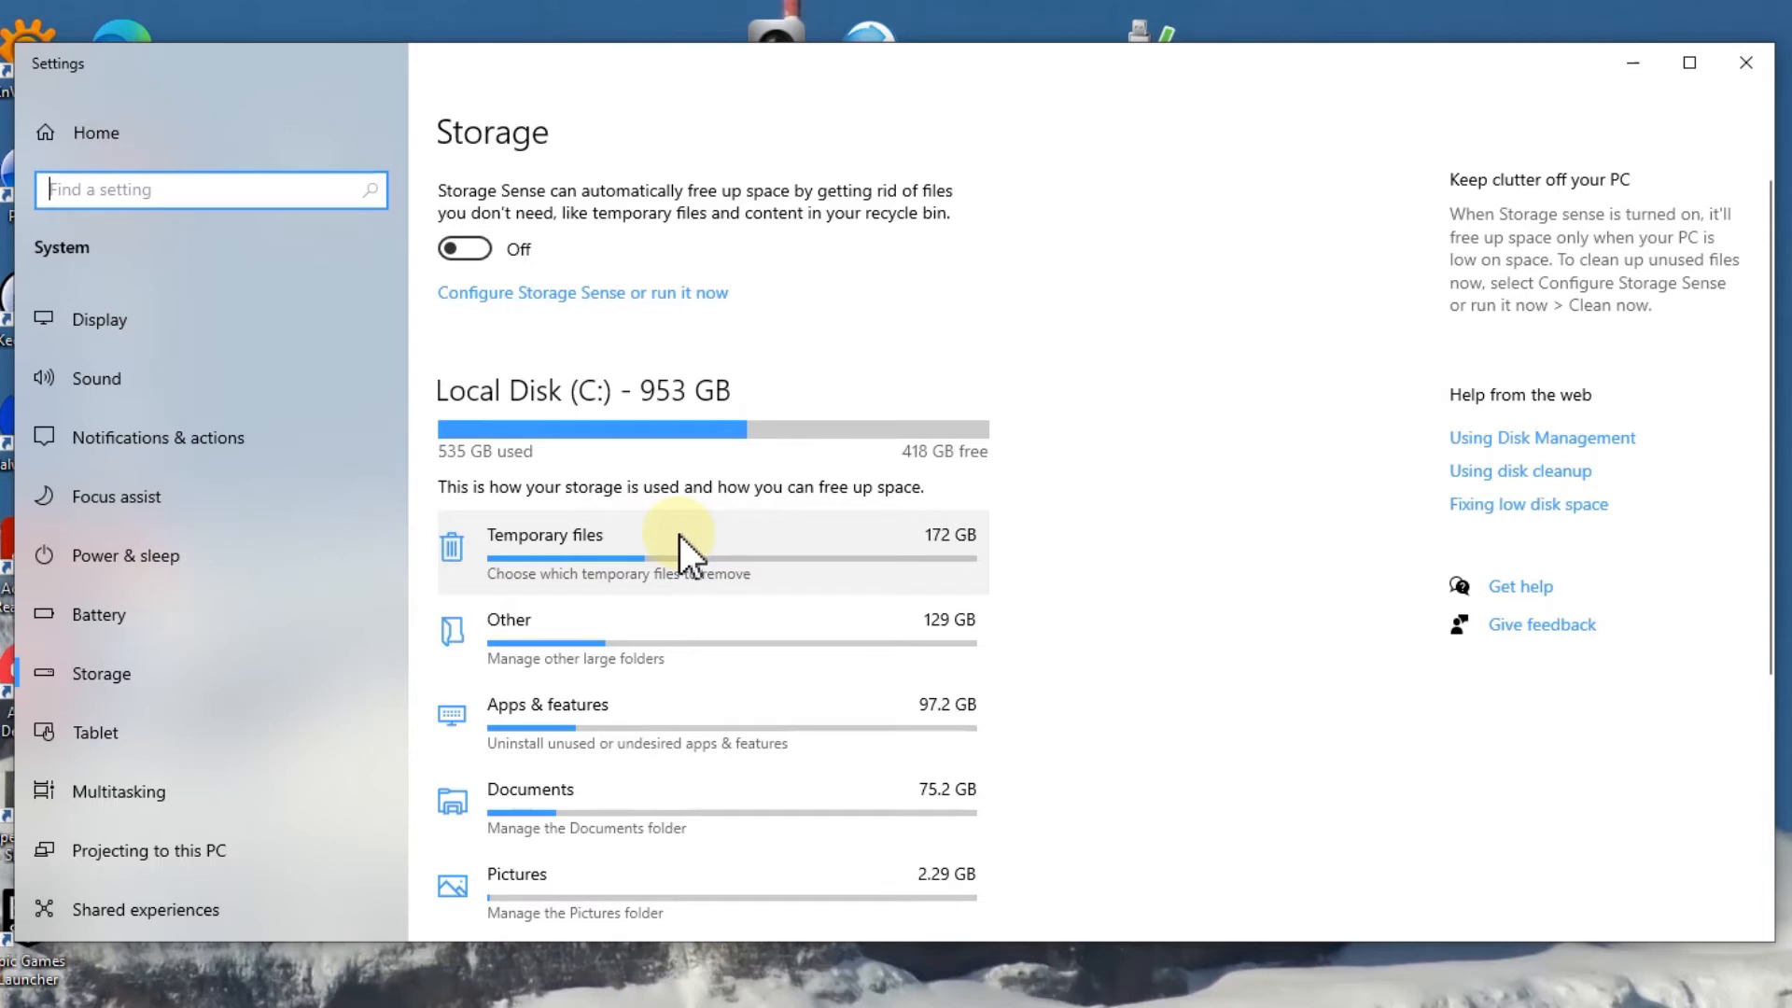
left_click(612, 558)
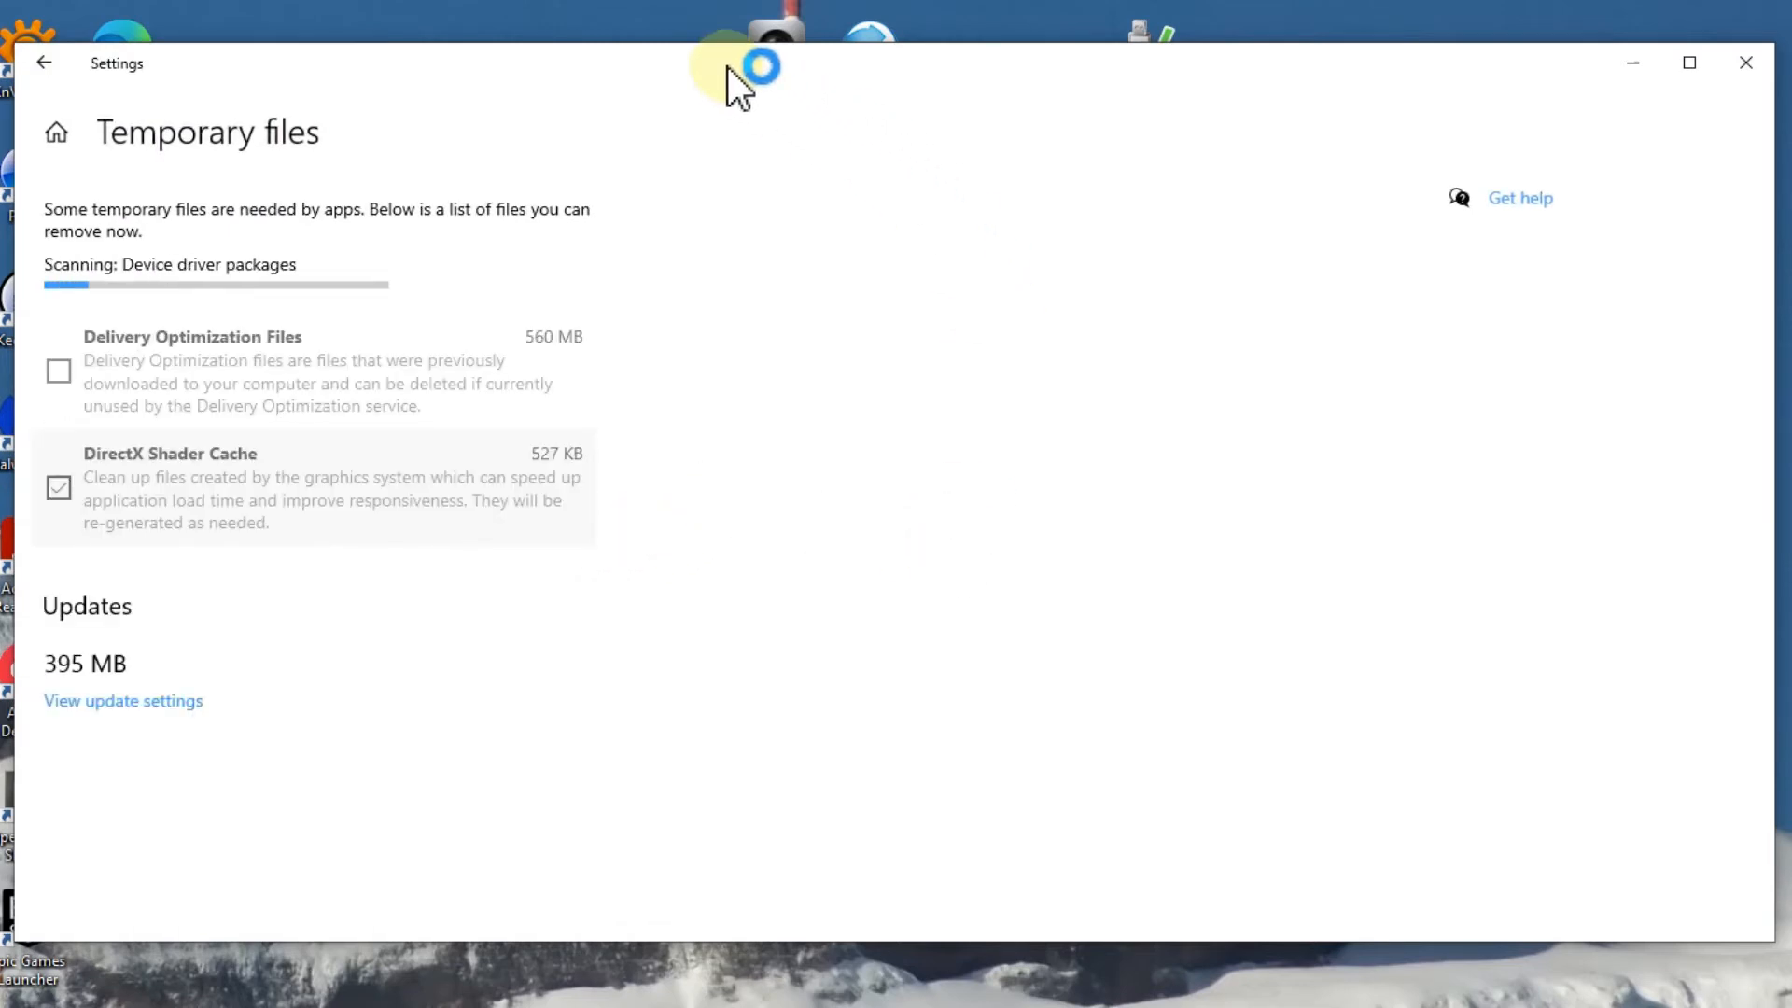
left_click_drag(748, 62, 782, 12)
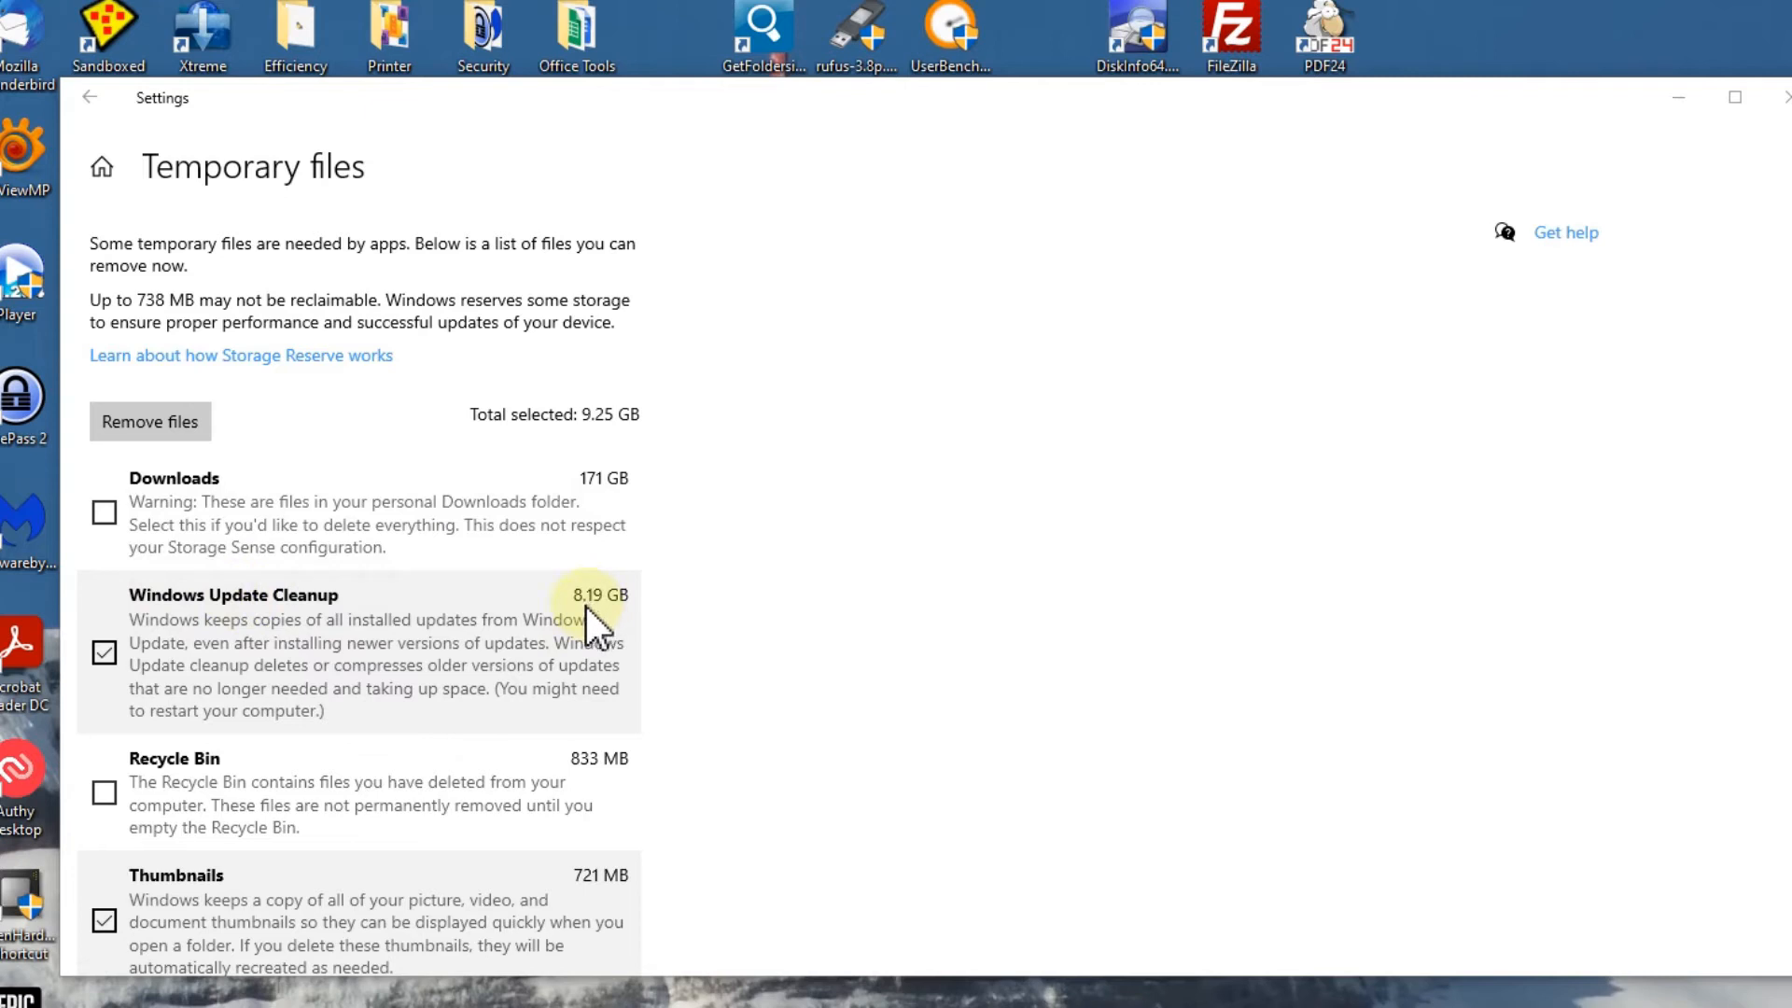
left_click(105, 652)
left_click(105, 653)
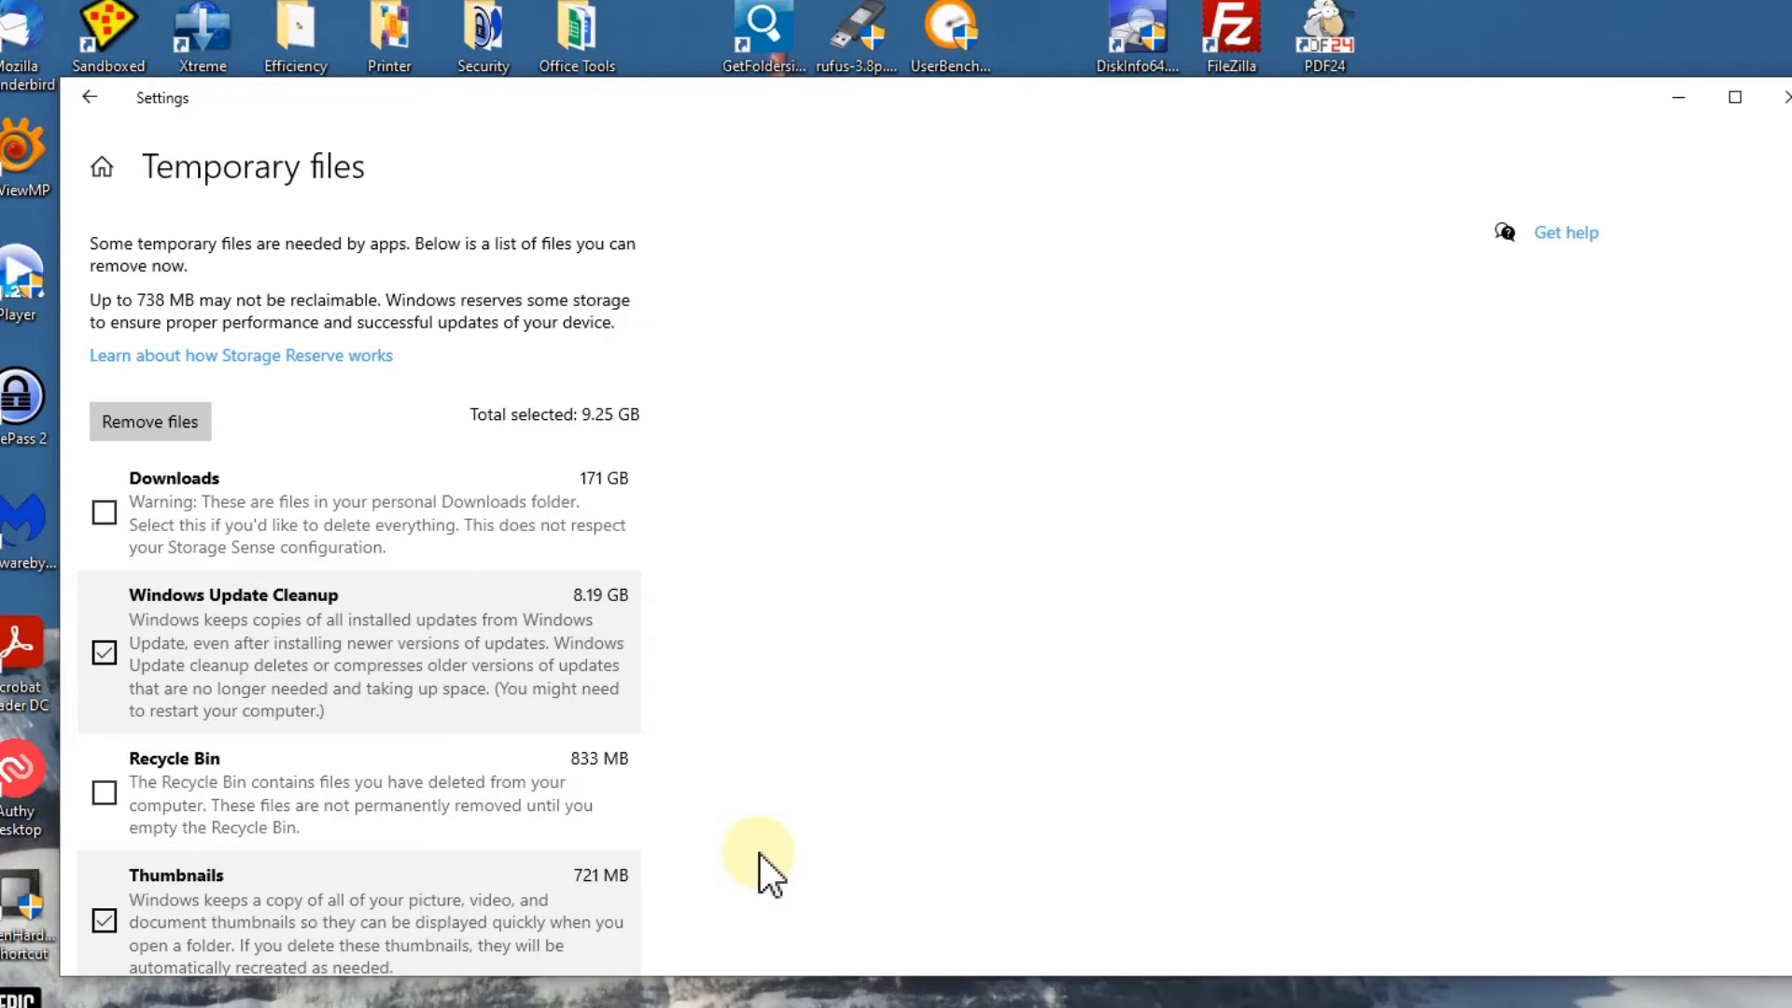
left_click(101, 657)
left_click(108, 658)
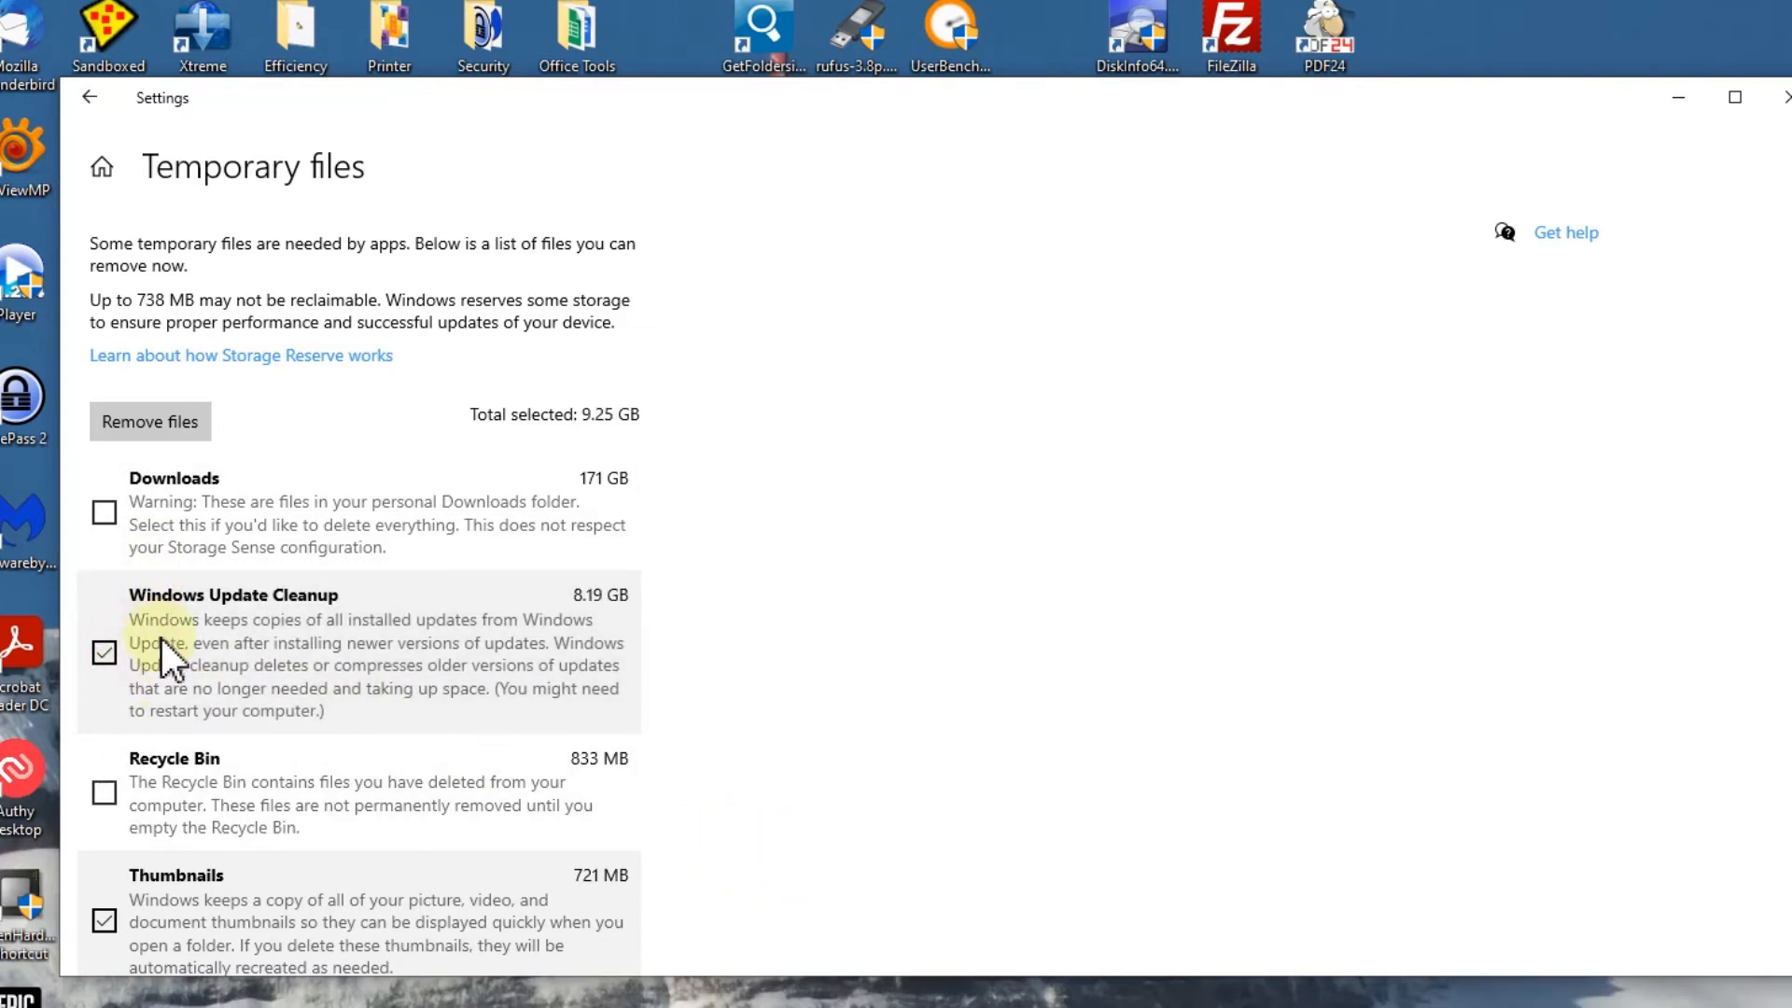
Review all temporary file categories for the system drive and remove the selected files
scroll(280, 700, "down", 3)
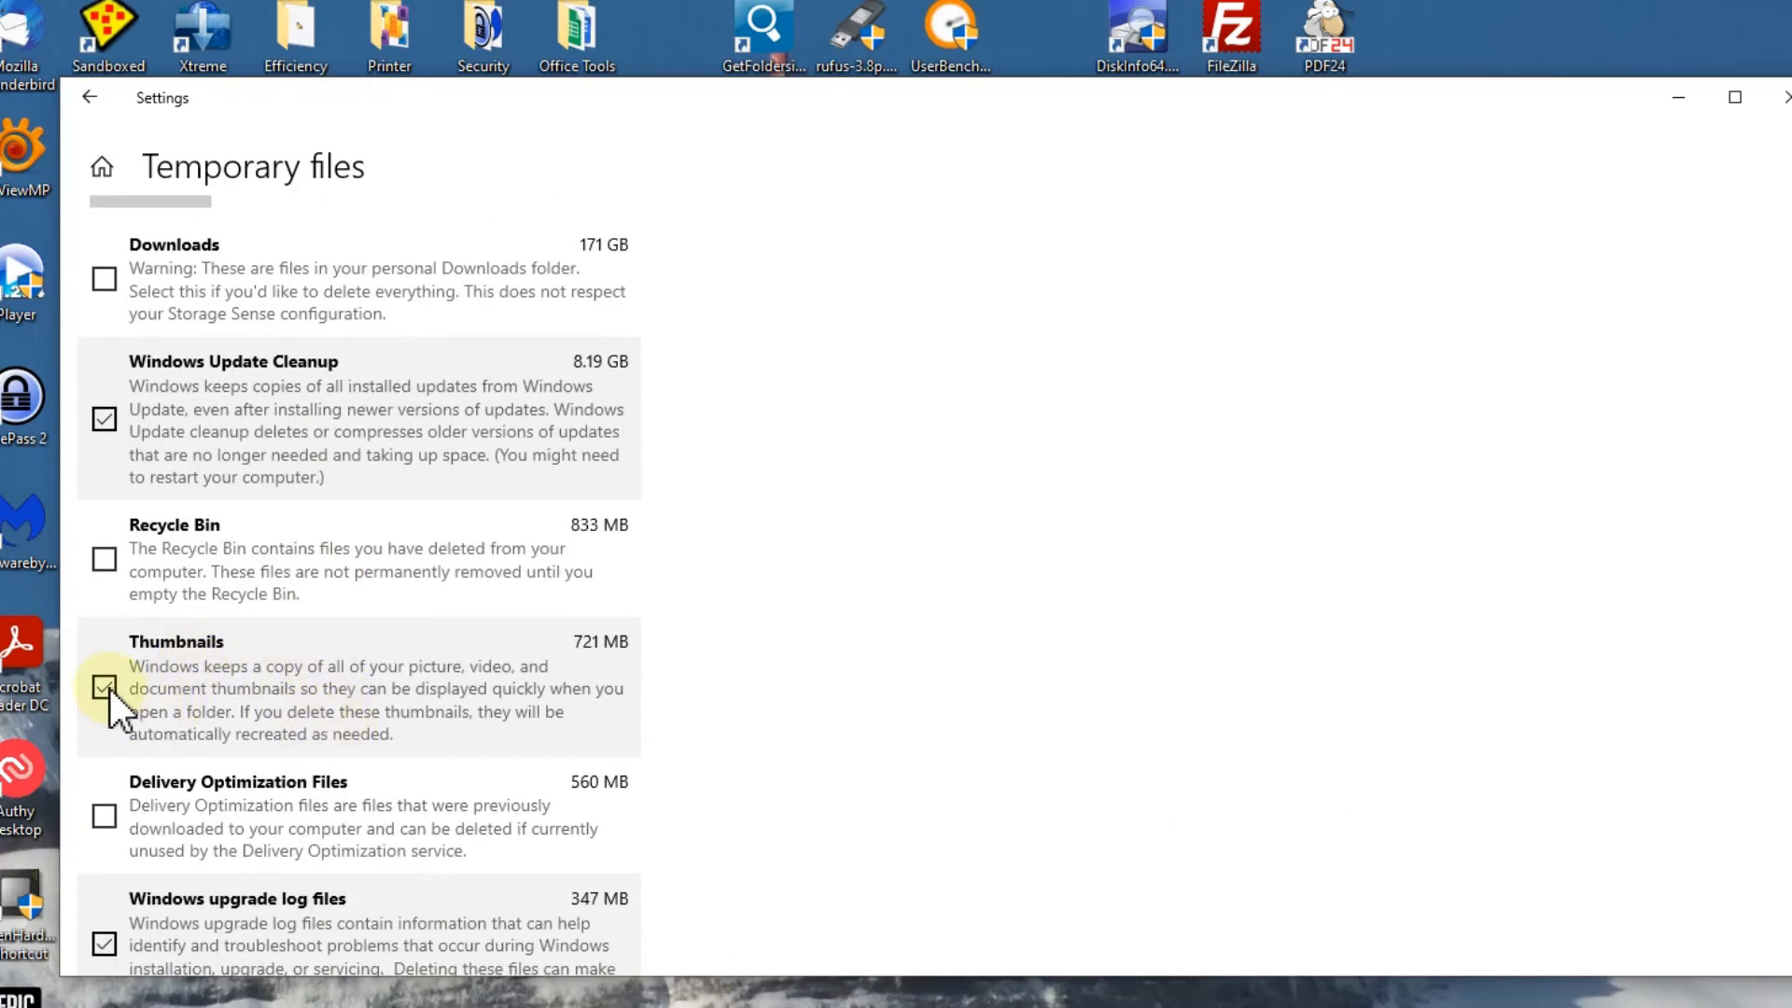
scroll(109, 687, "down", 3)
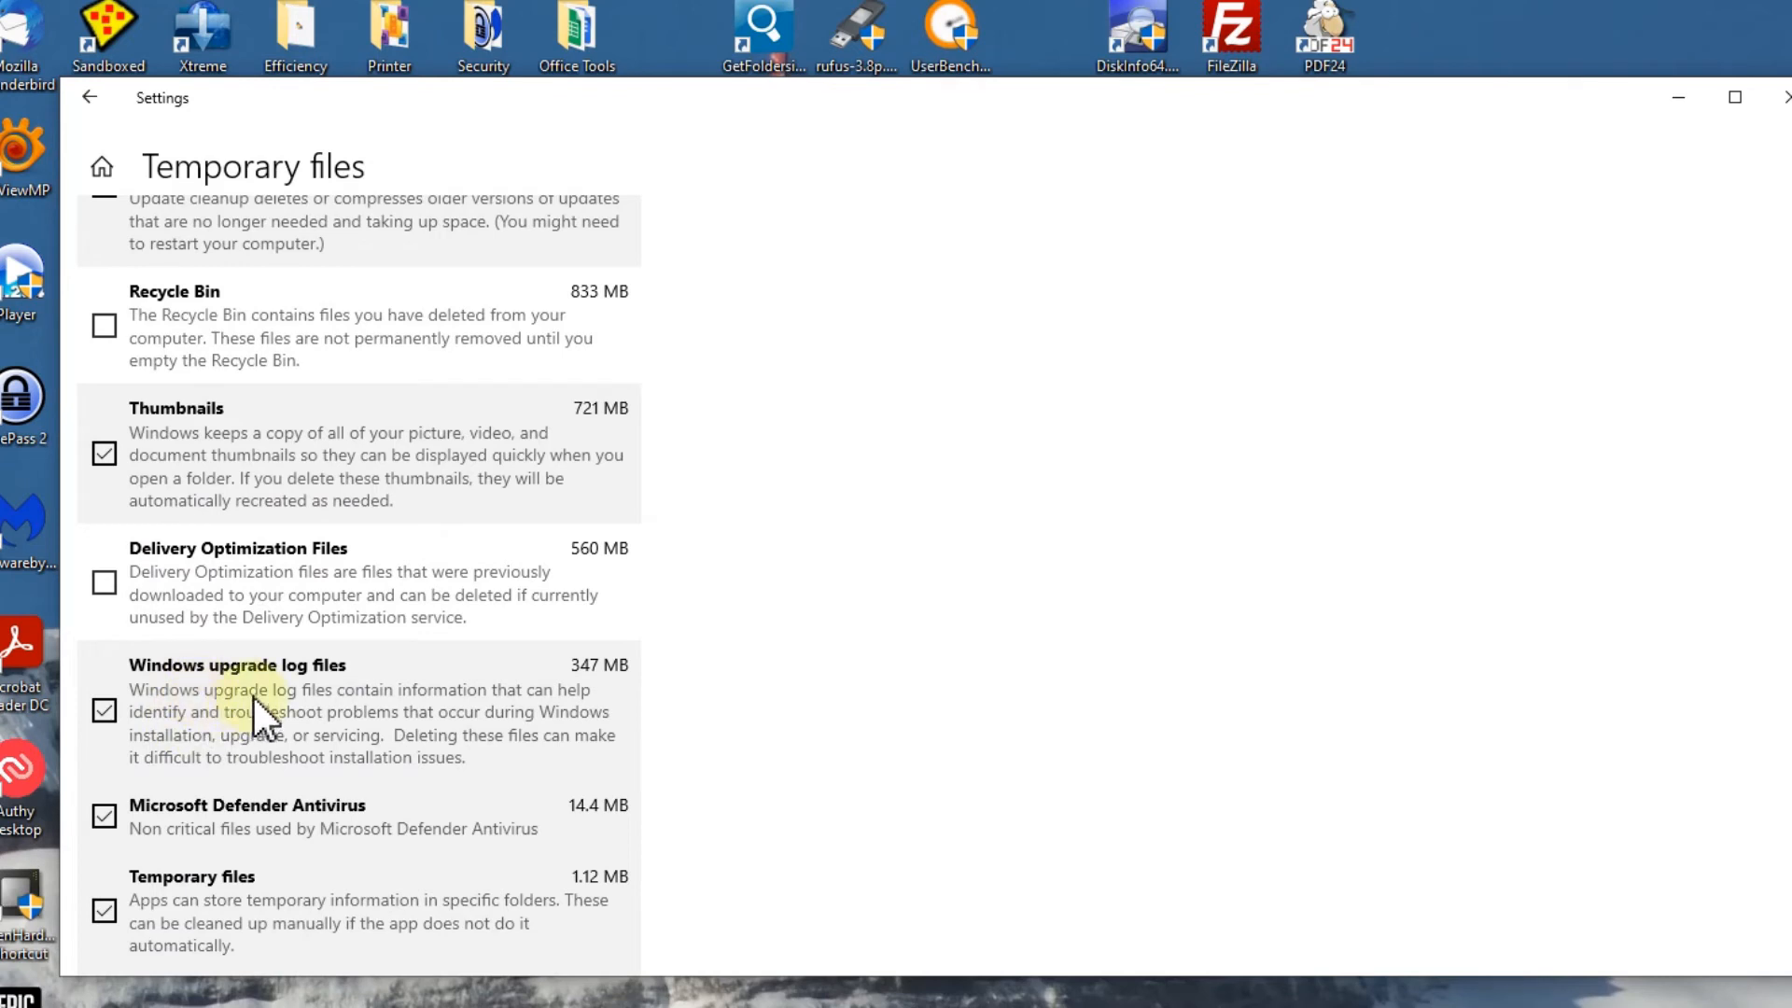
scroll(652, 753, "down", 7)
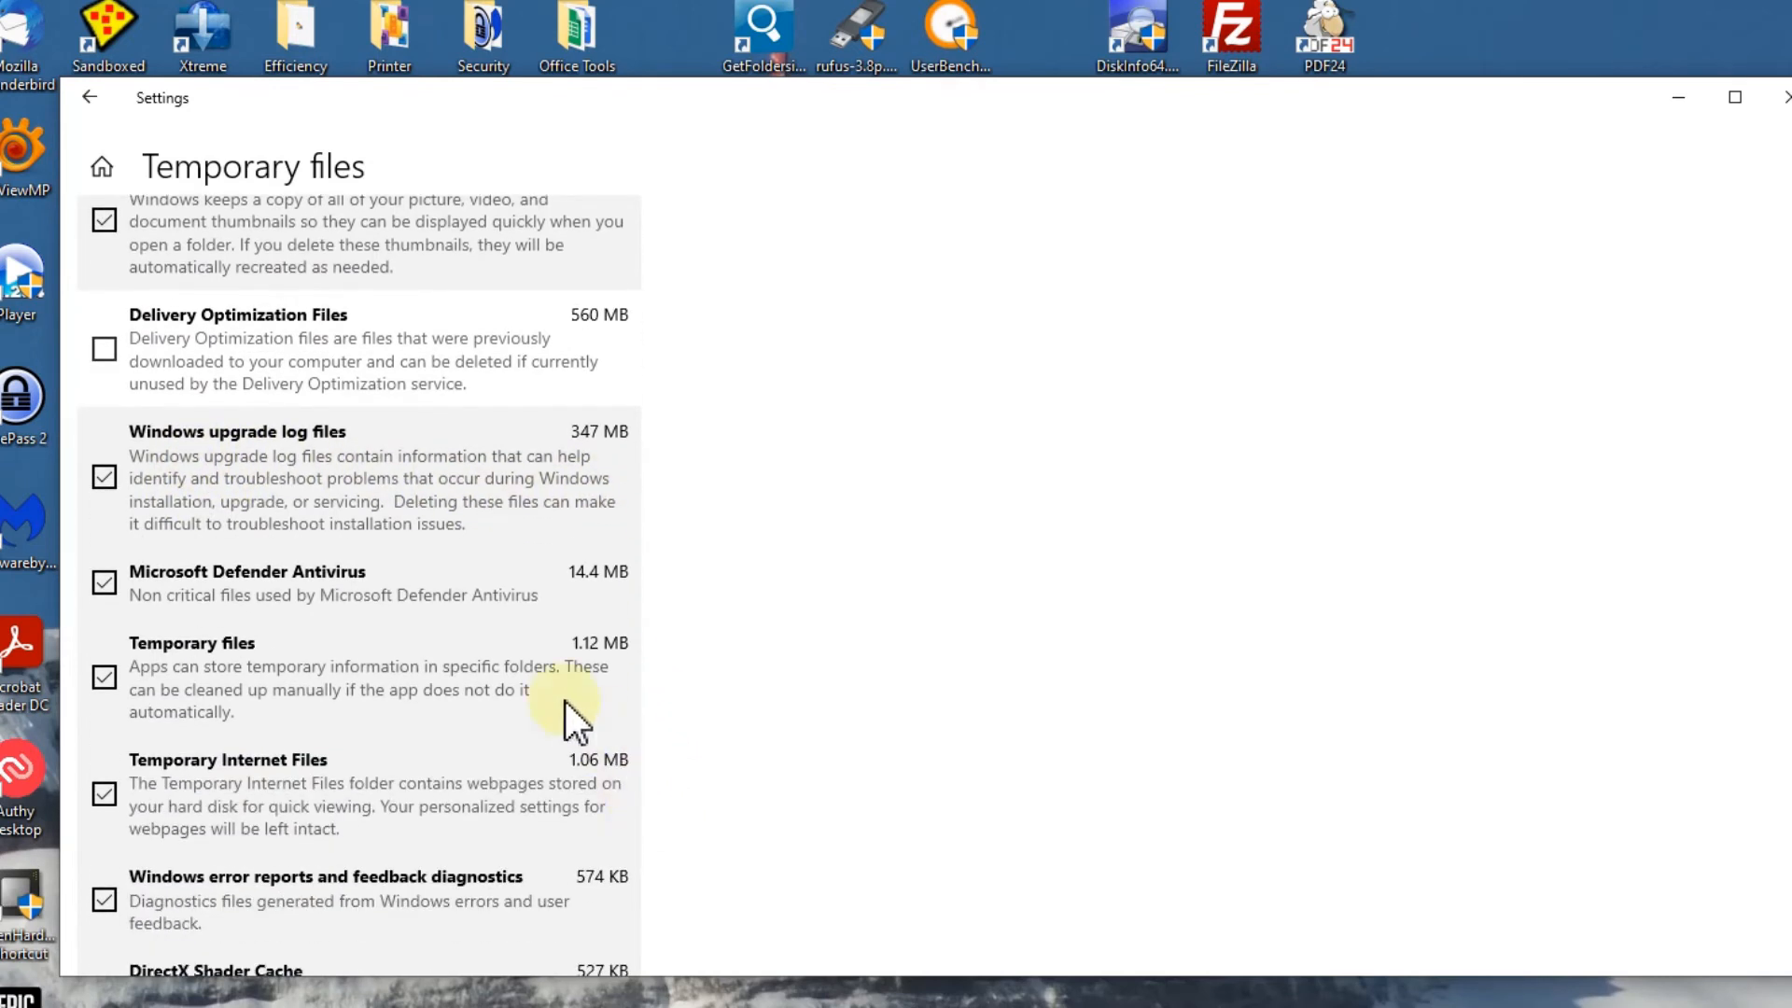
scroll(526, 686, "up", 3)
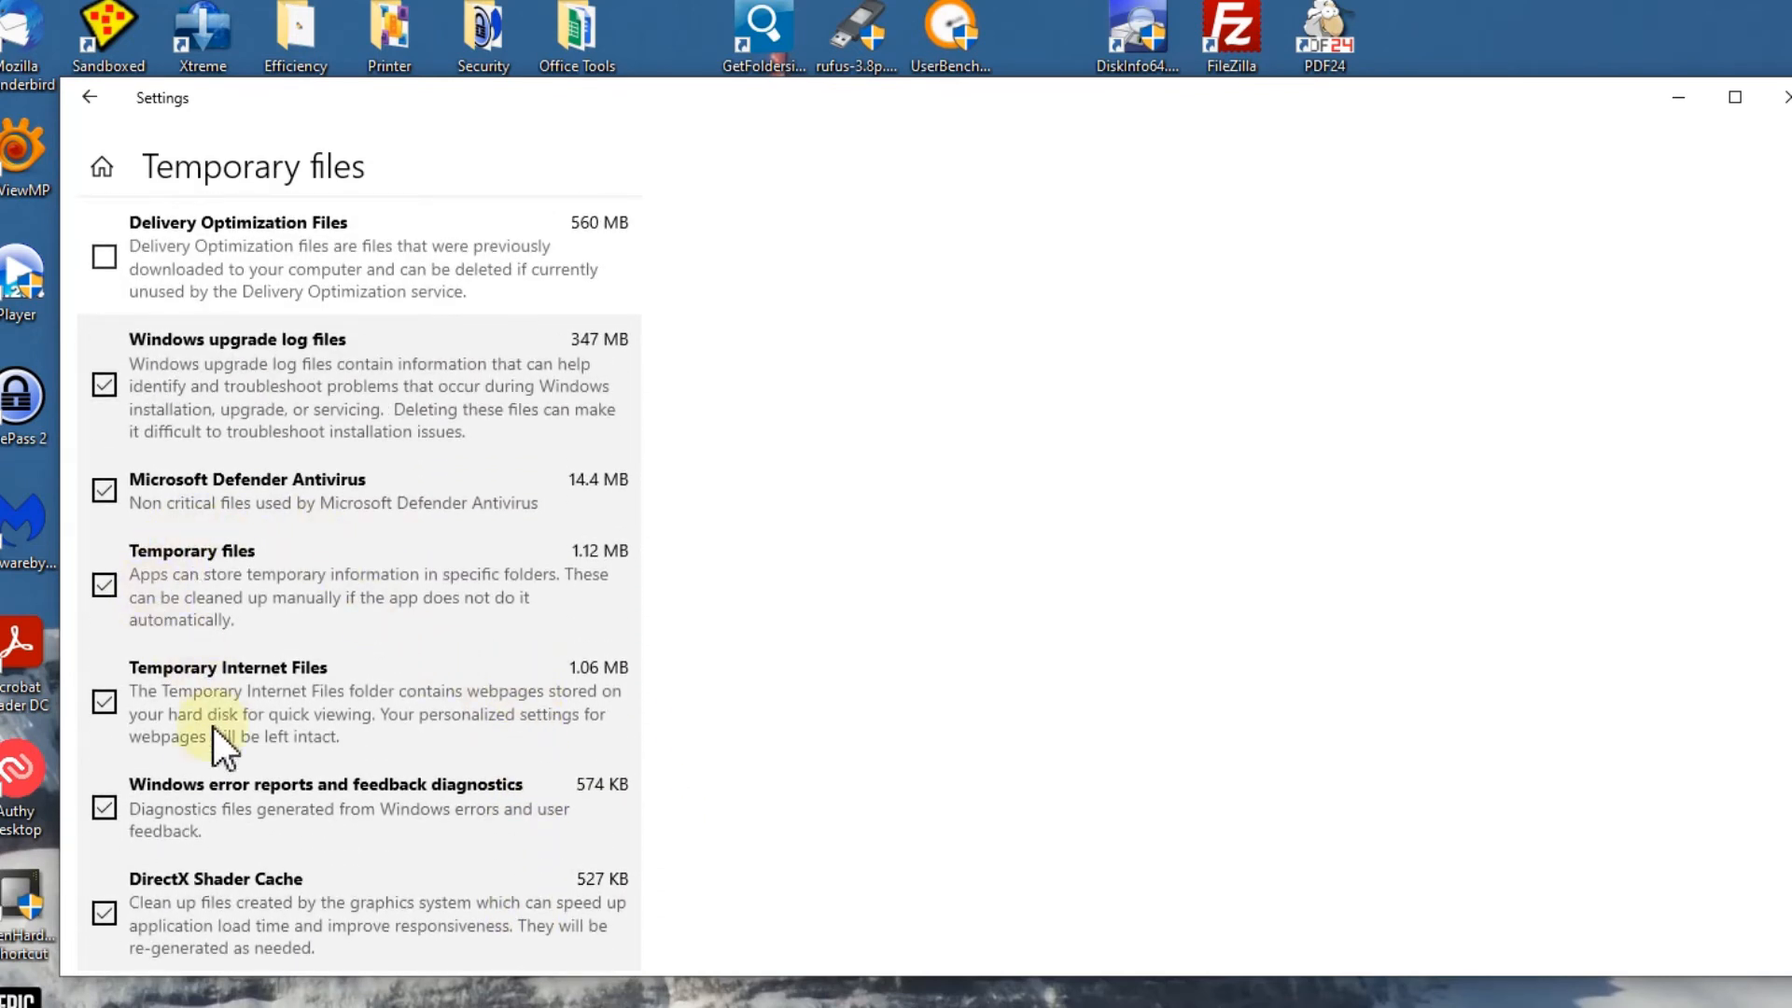
scroll(511, 742, "down", 3)
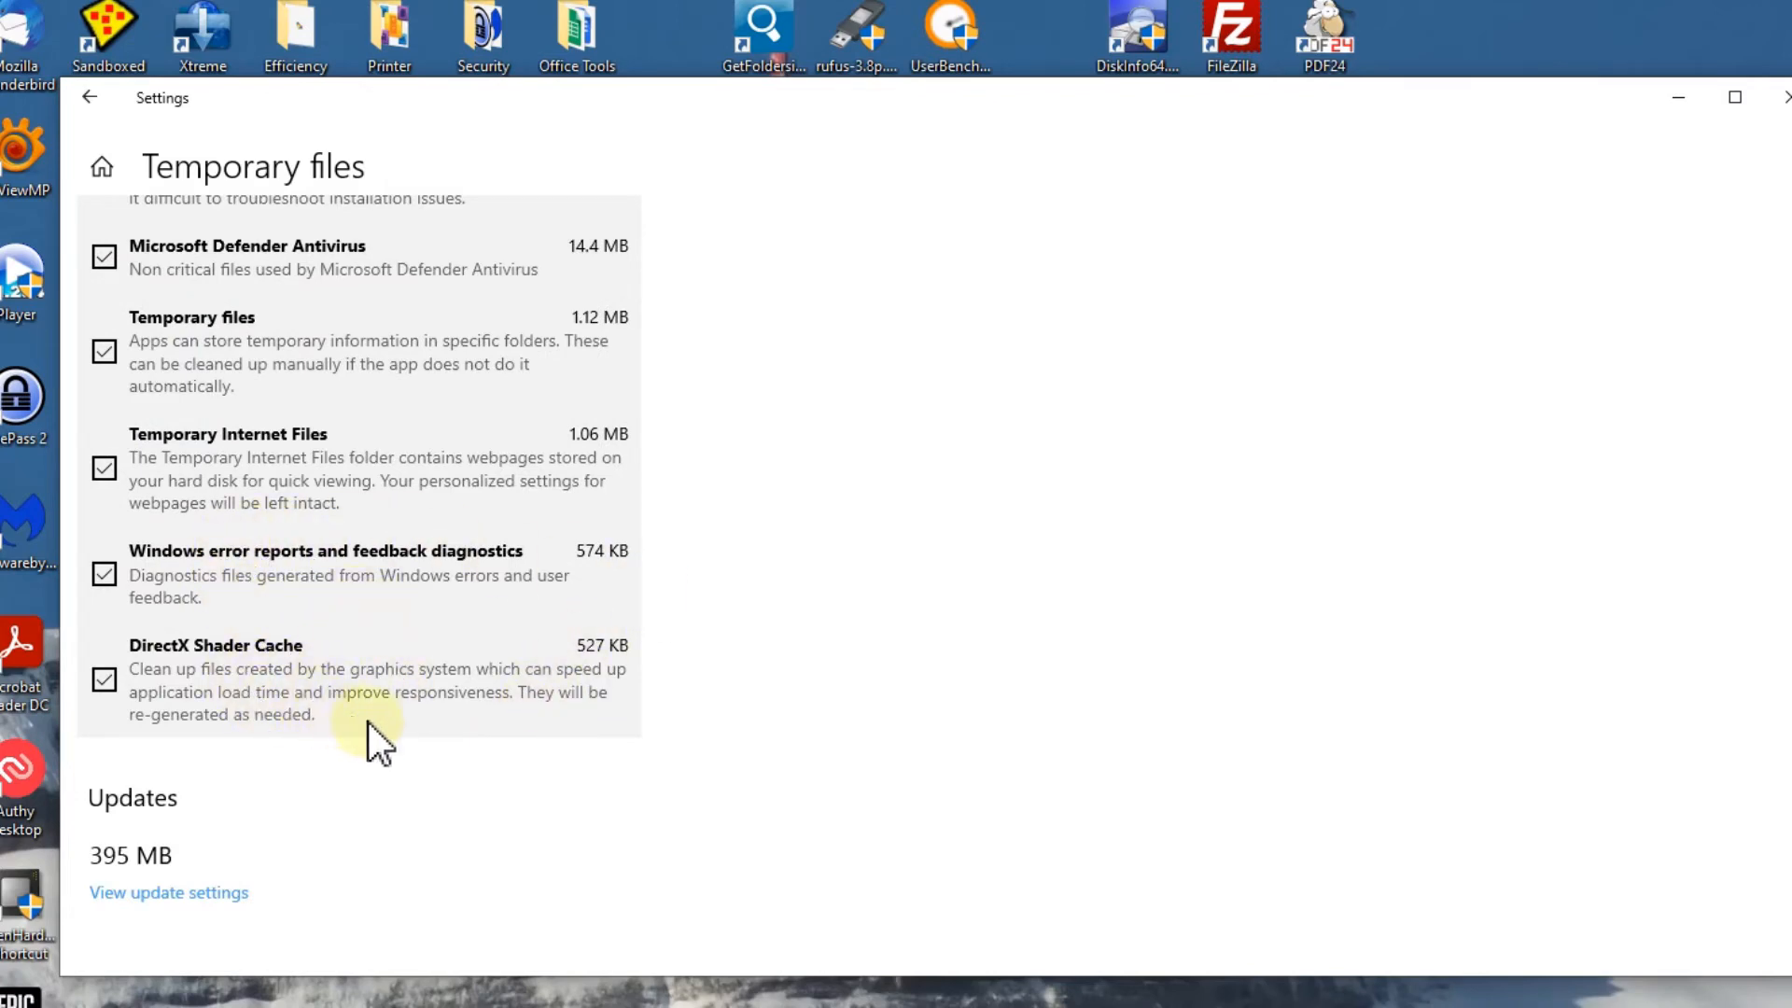
scroll(910, 738, "up", 8)
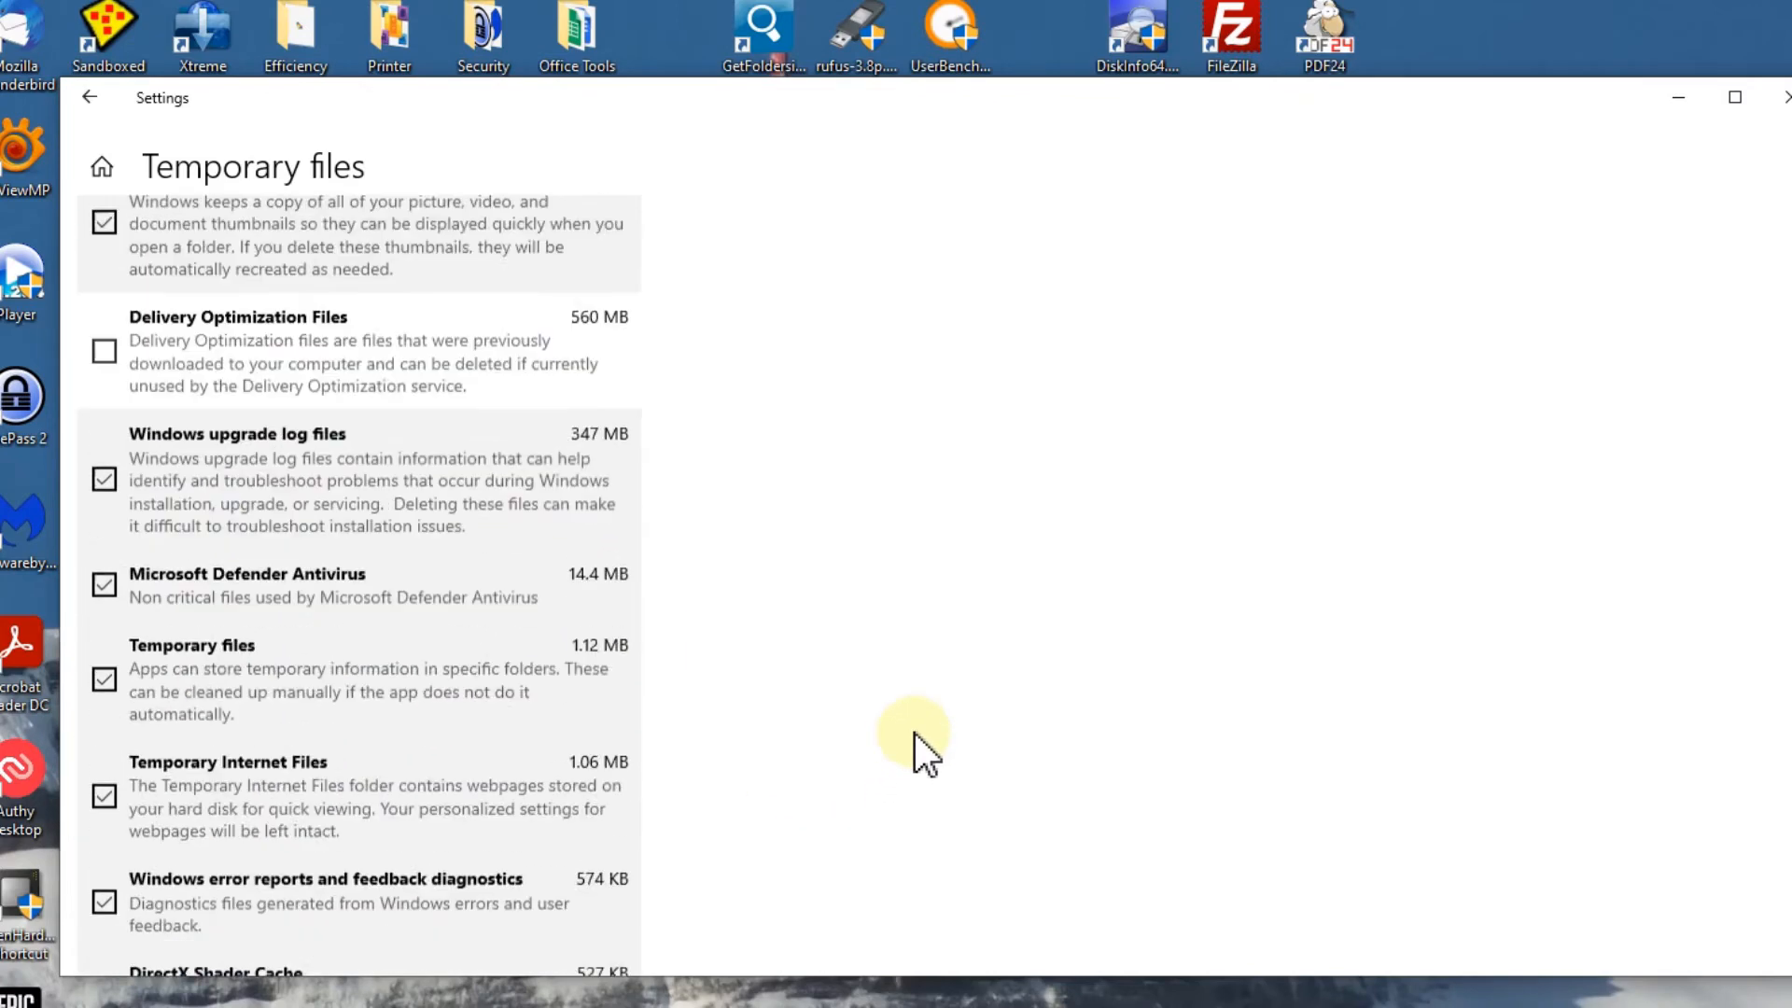
scroll(928, 751, "down", 8)
scroll(927, 748, "up", 10)
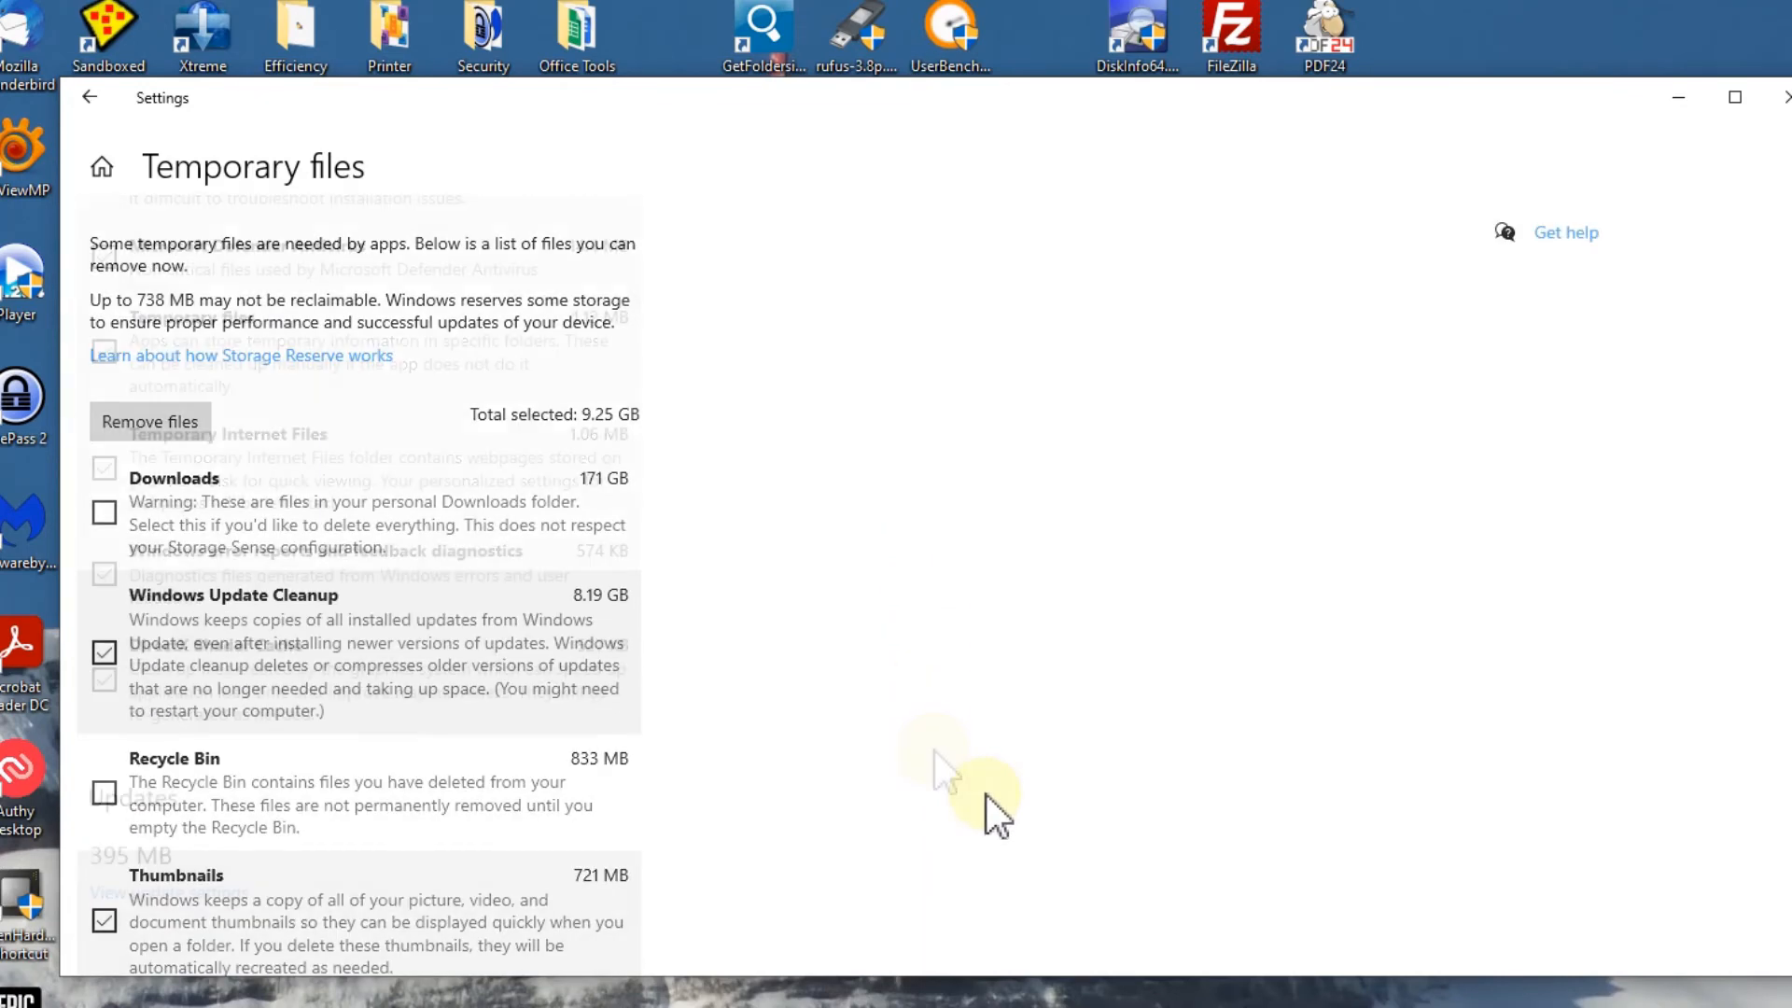
left_click(148, 426)
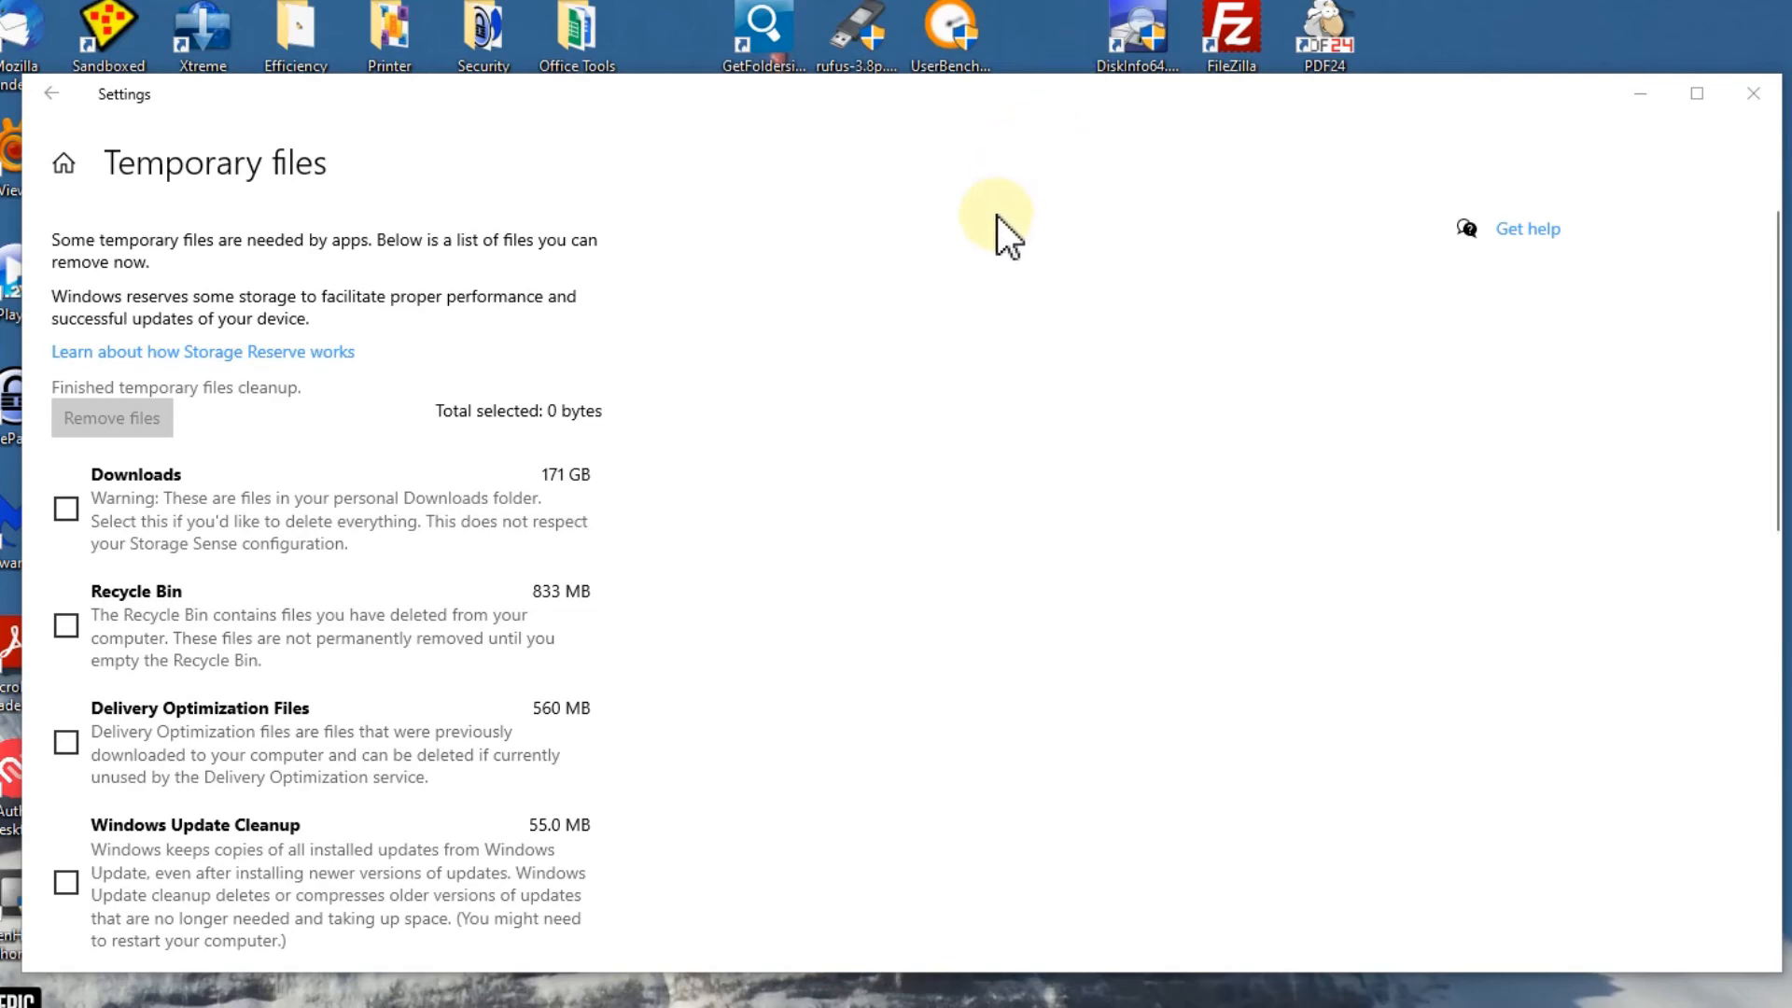
scroll(1008, 243, "down", 10)
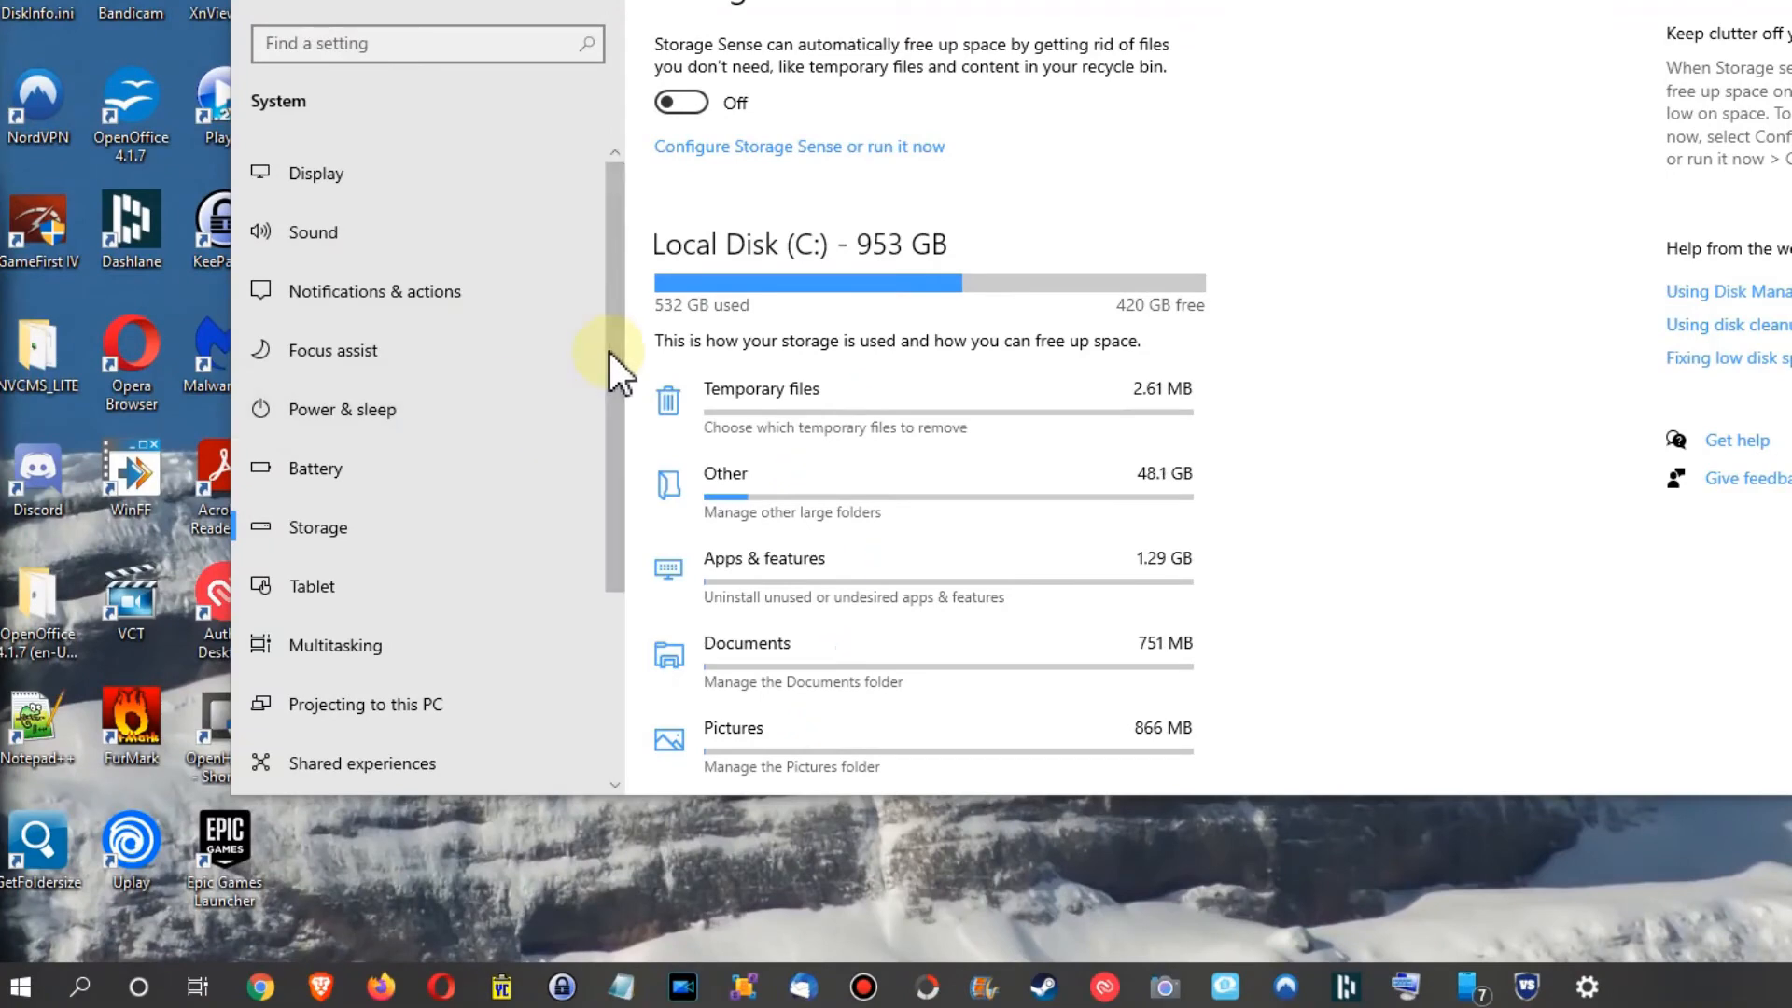
Search Windows for "disk" and launch the Disk Cleanup app
key("super")
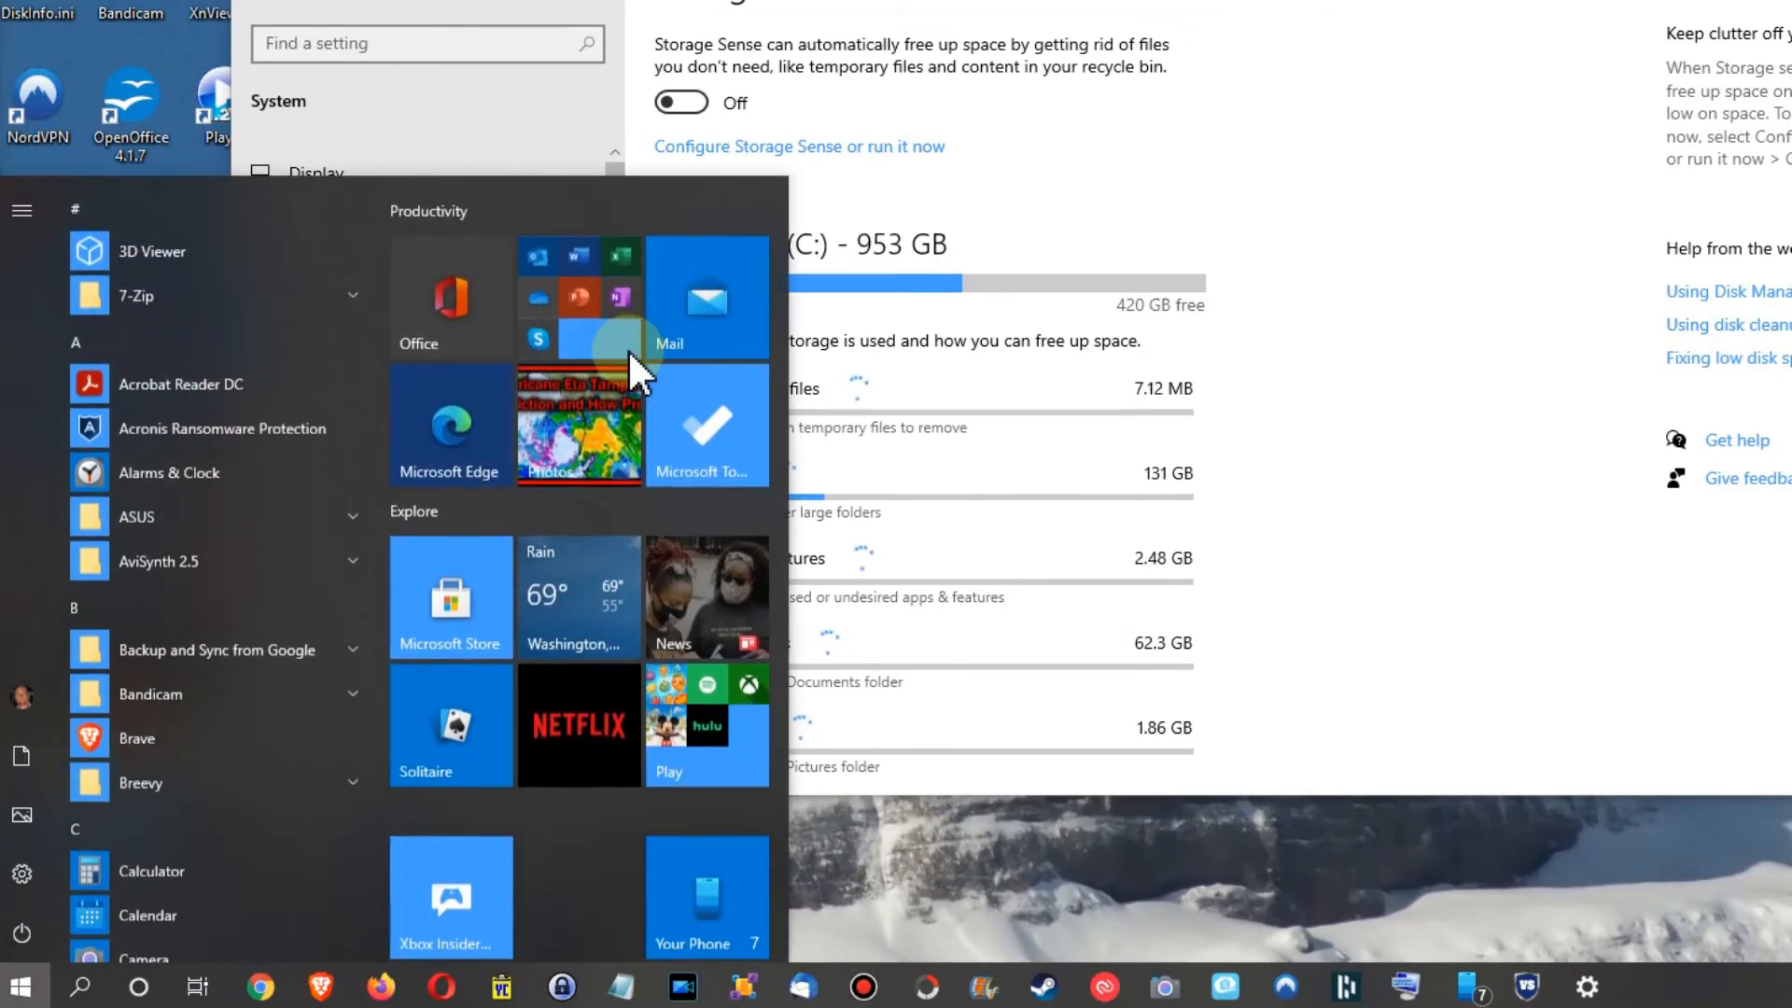
type("disk")
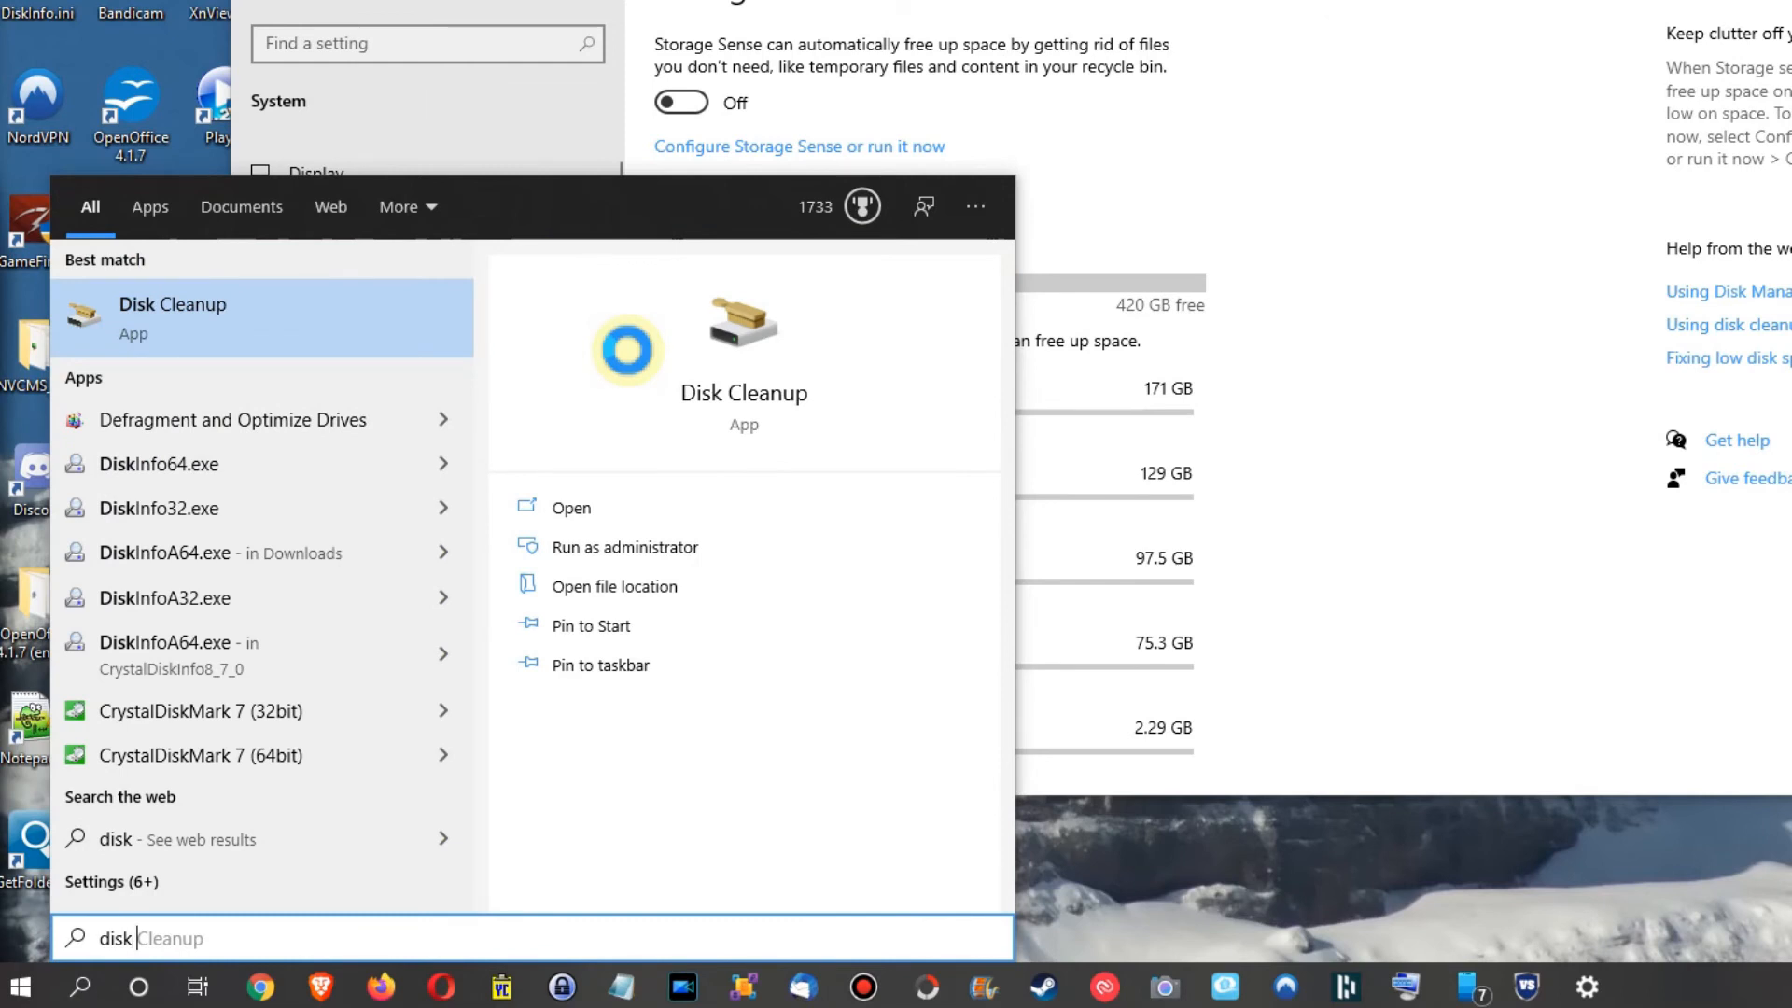
key("Down")
key("Up")
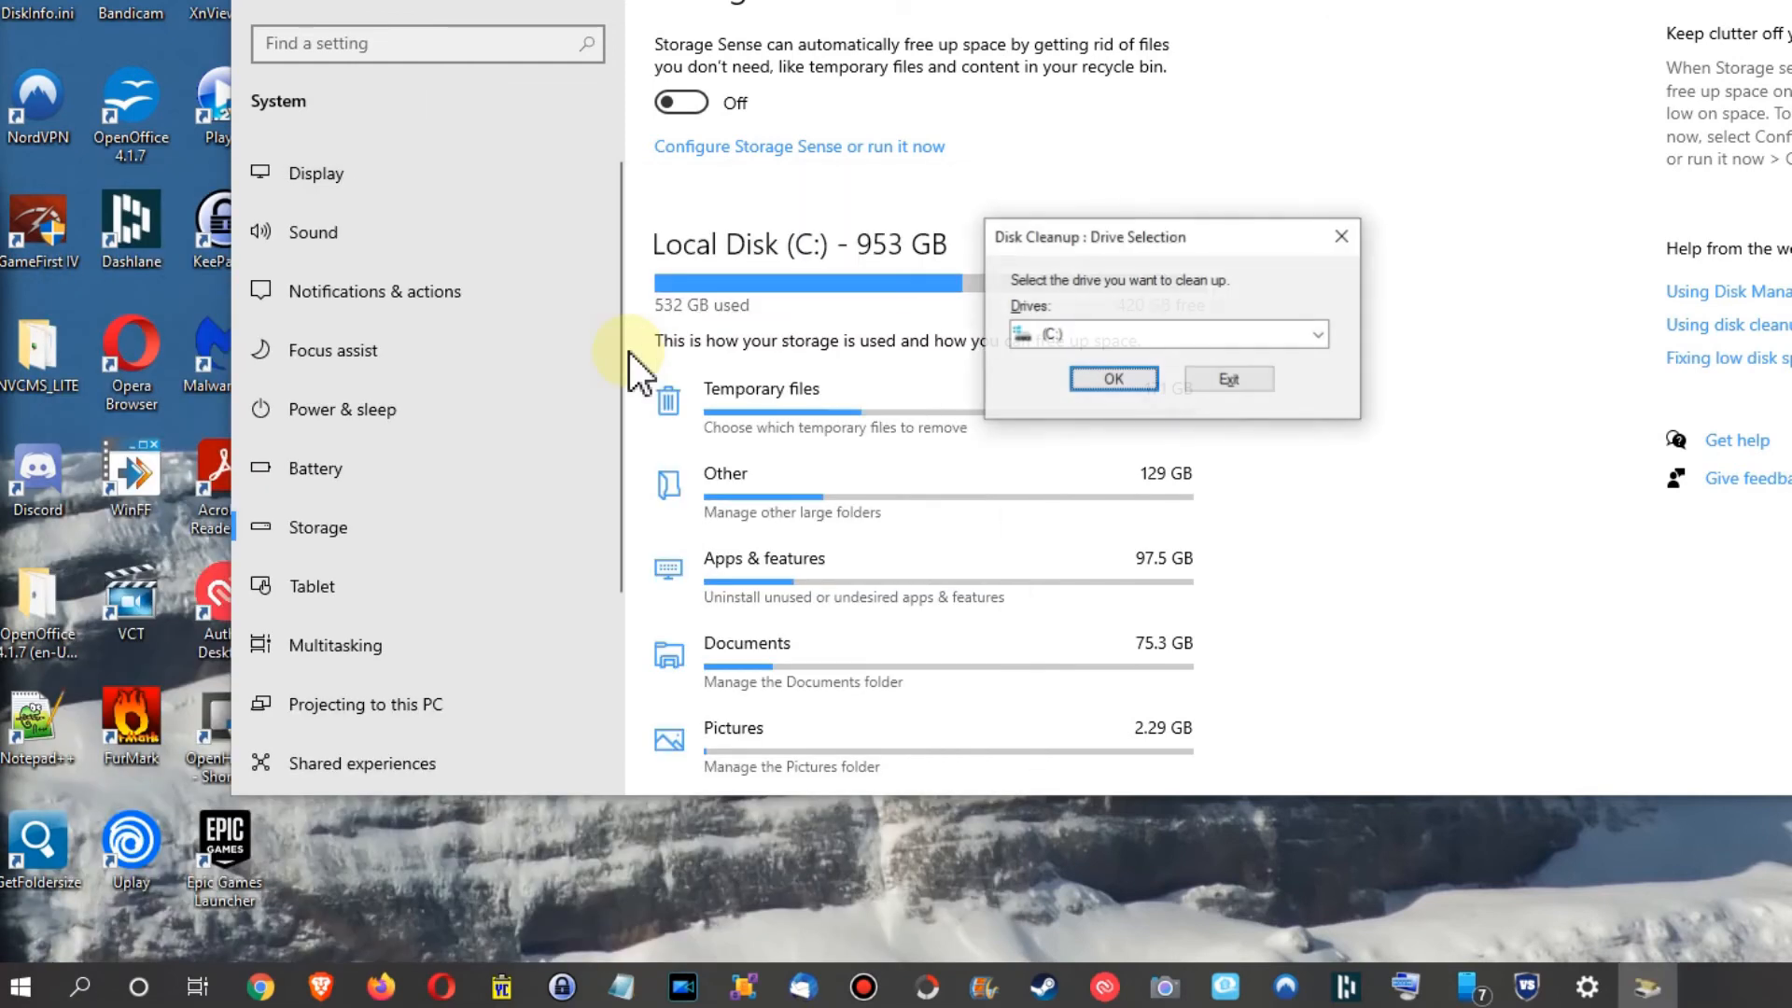
Choose the C: drive in Disk Cleanup and scan it for files to delete
left_click_drag(1186, 236, 910, 284)
left_click(946, 373)
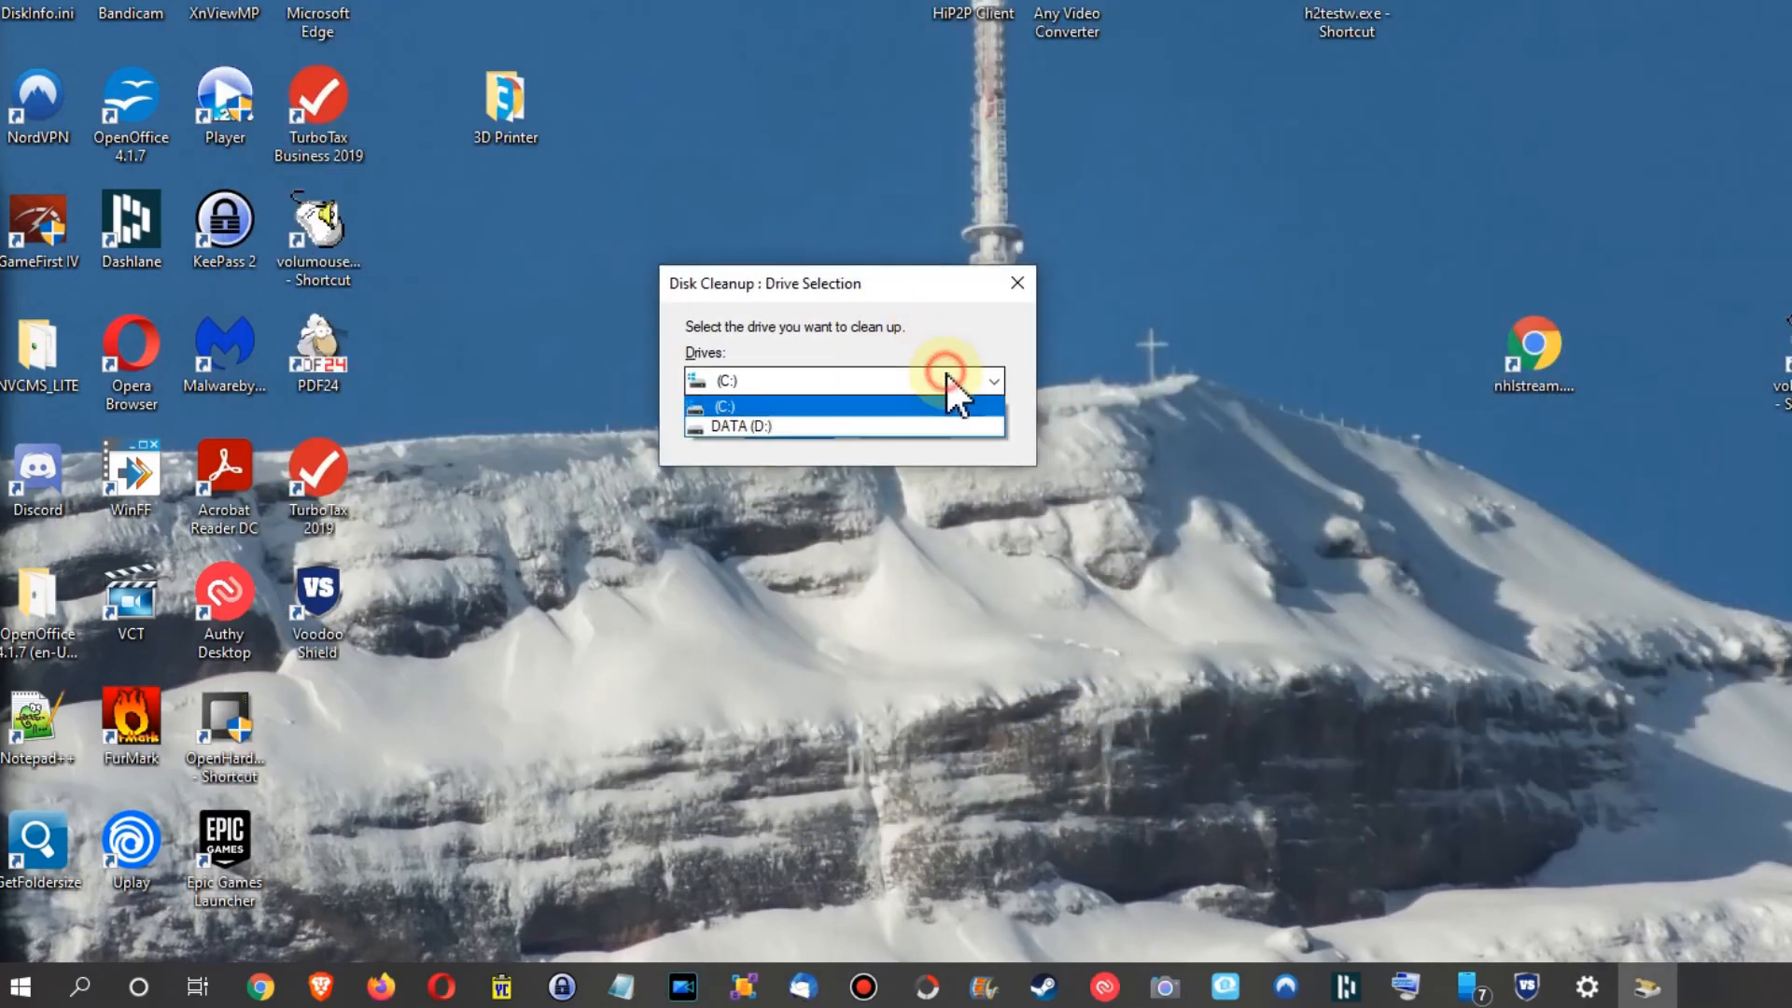
left_click(713, 405)
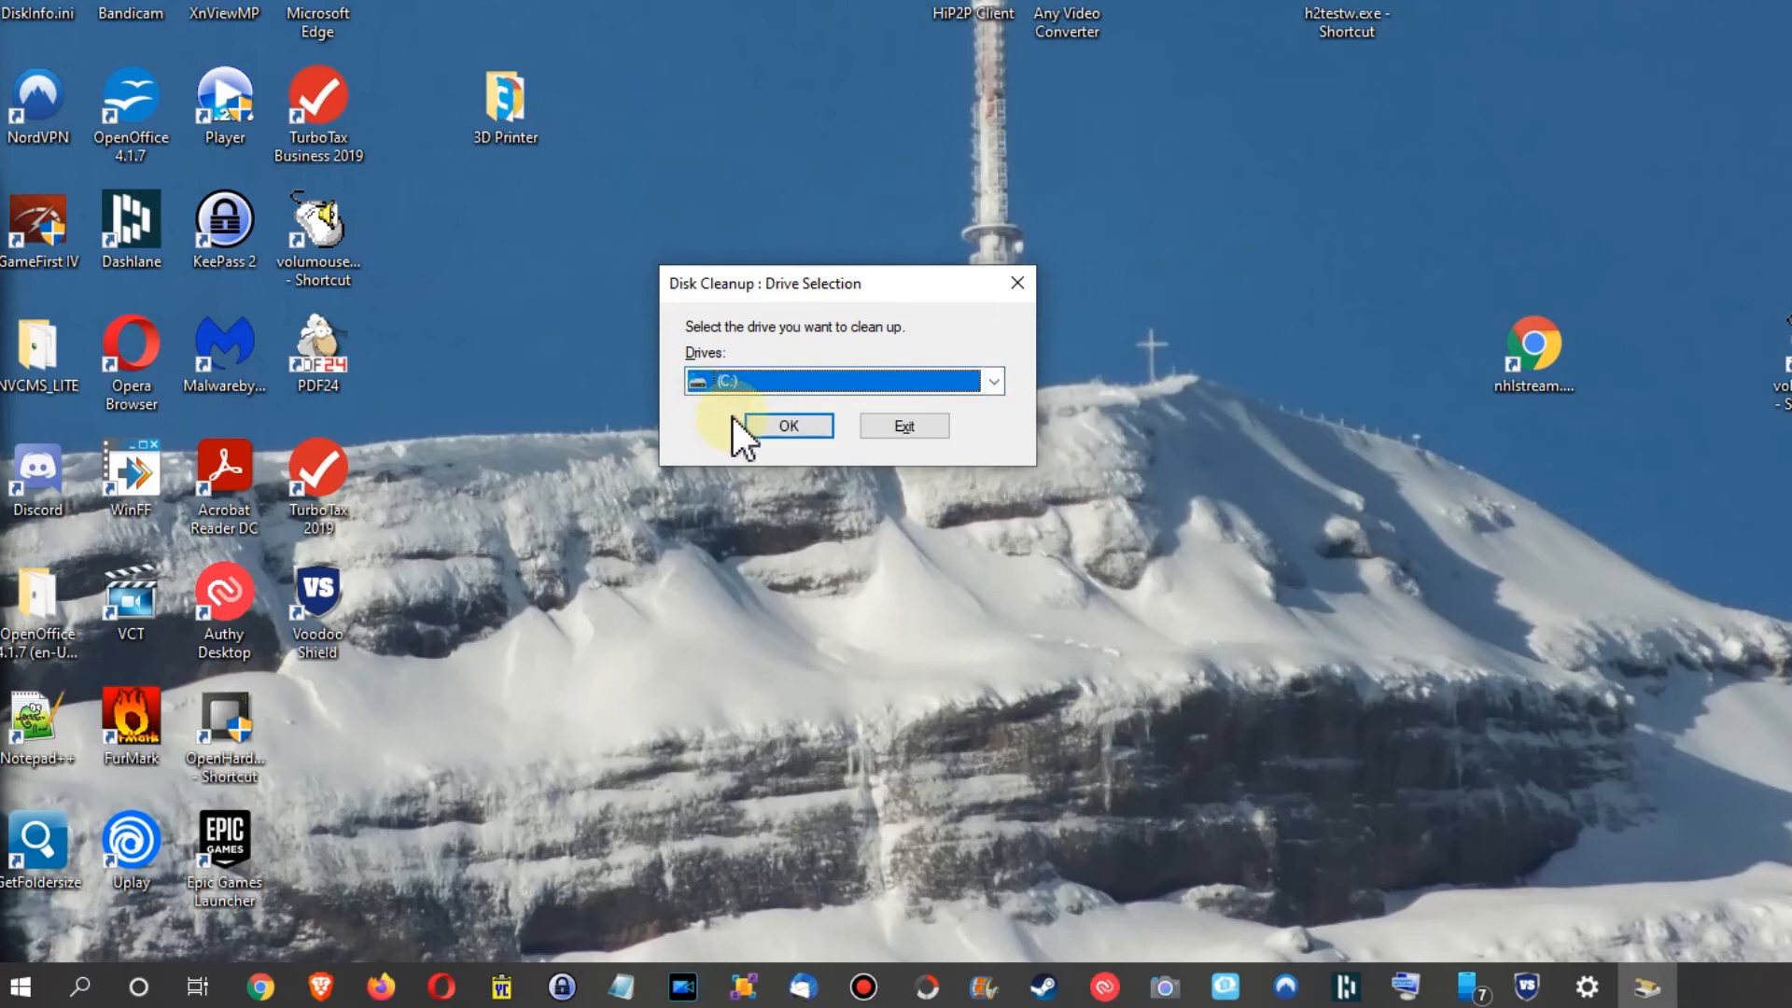
left_click(791, 426)
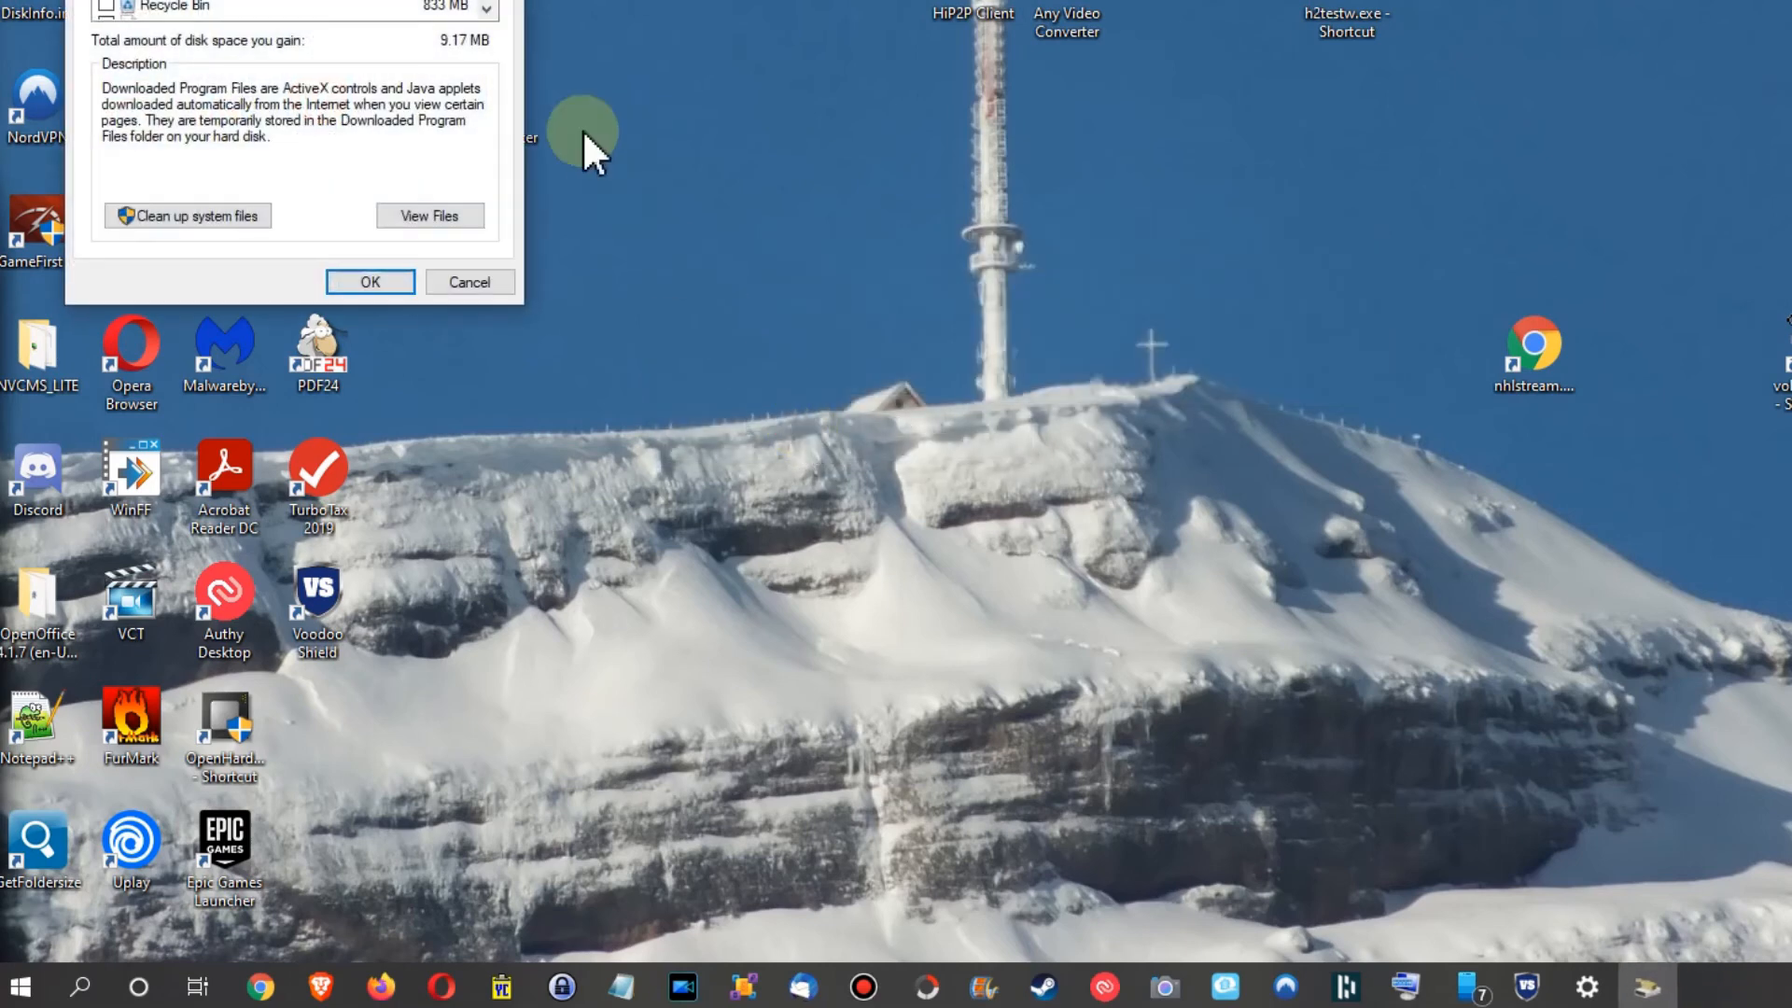
left_click_drag(336, 0, 881, 197)
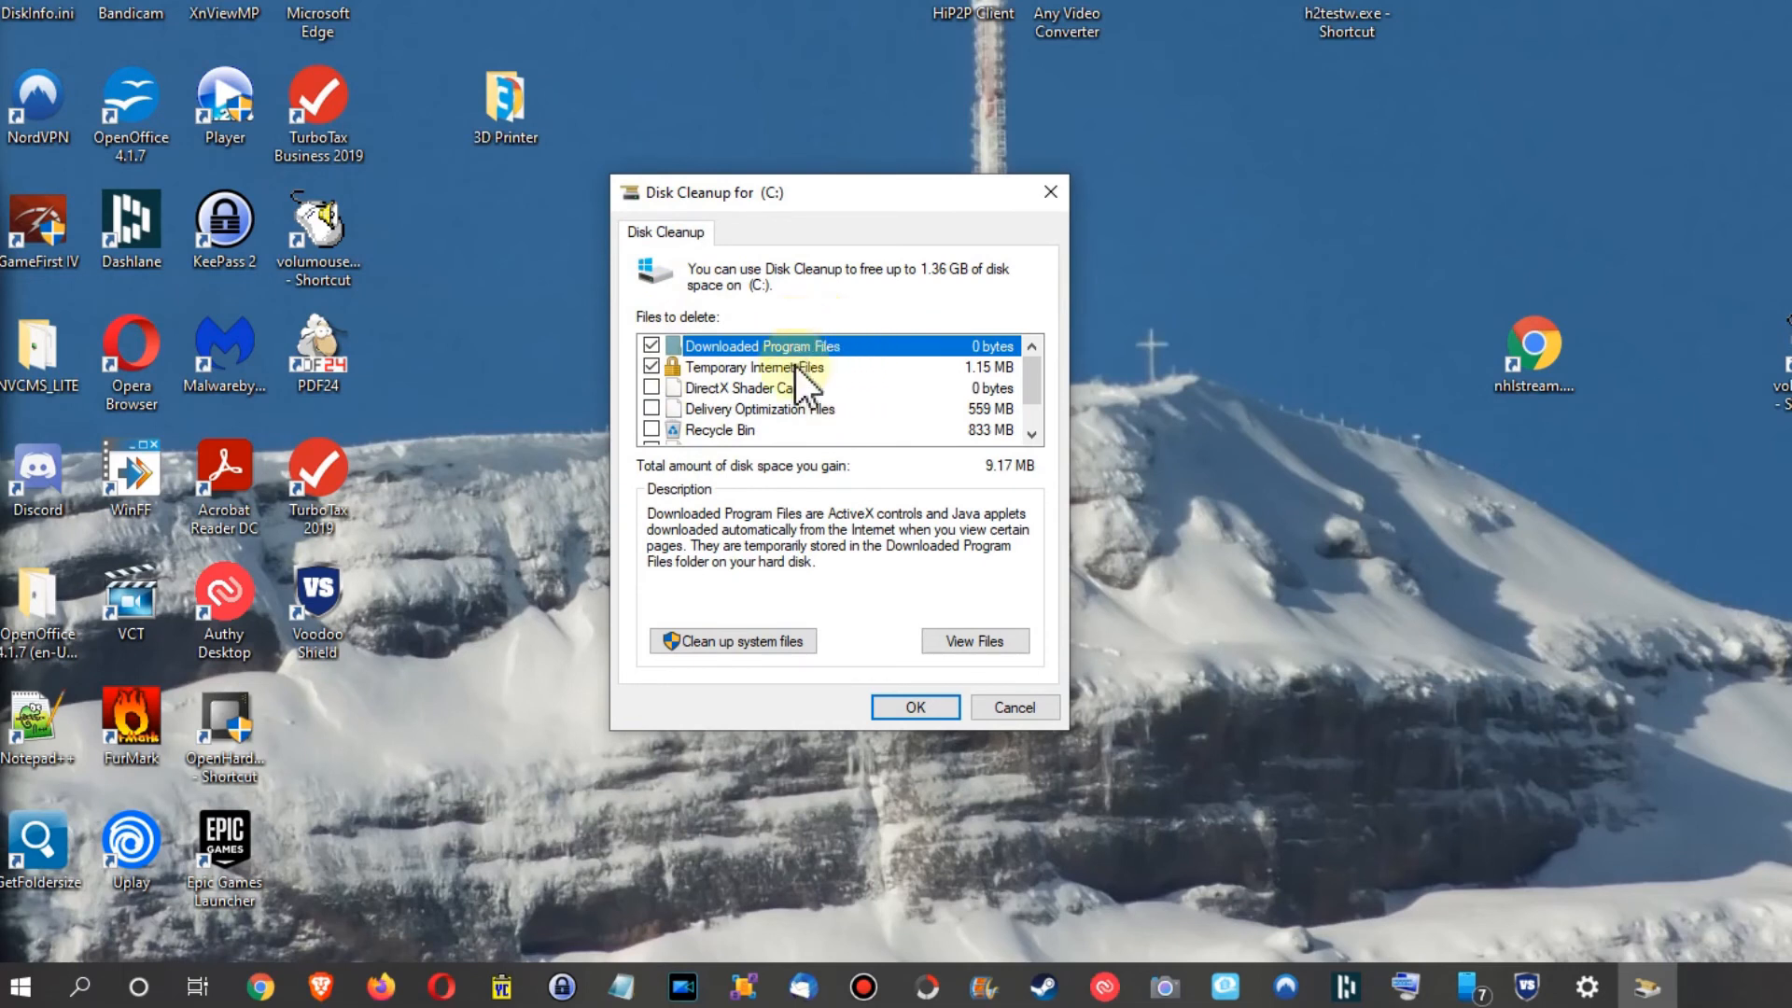
Rescan the C: drive with system files included, examine the listed categories, and close Disk Cleanup without deleting anything
left_click(735, 647)
left_click_drag(1155, 240, 823, 300)
left_click(814, 435)
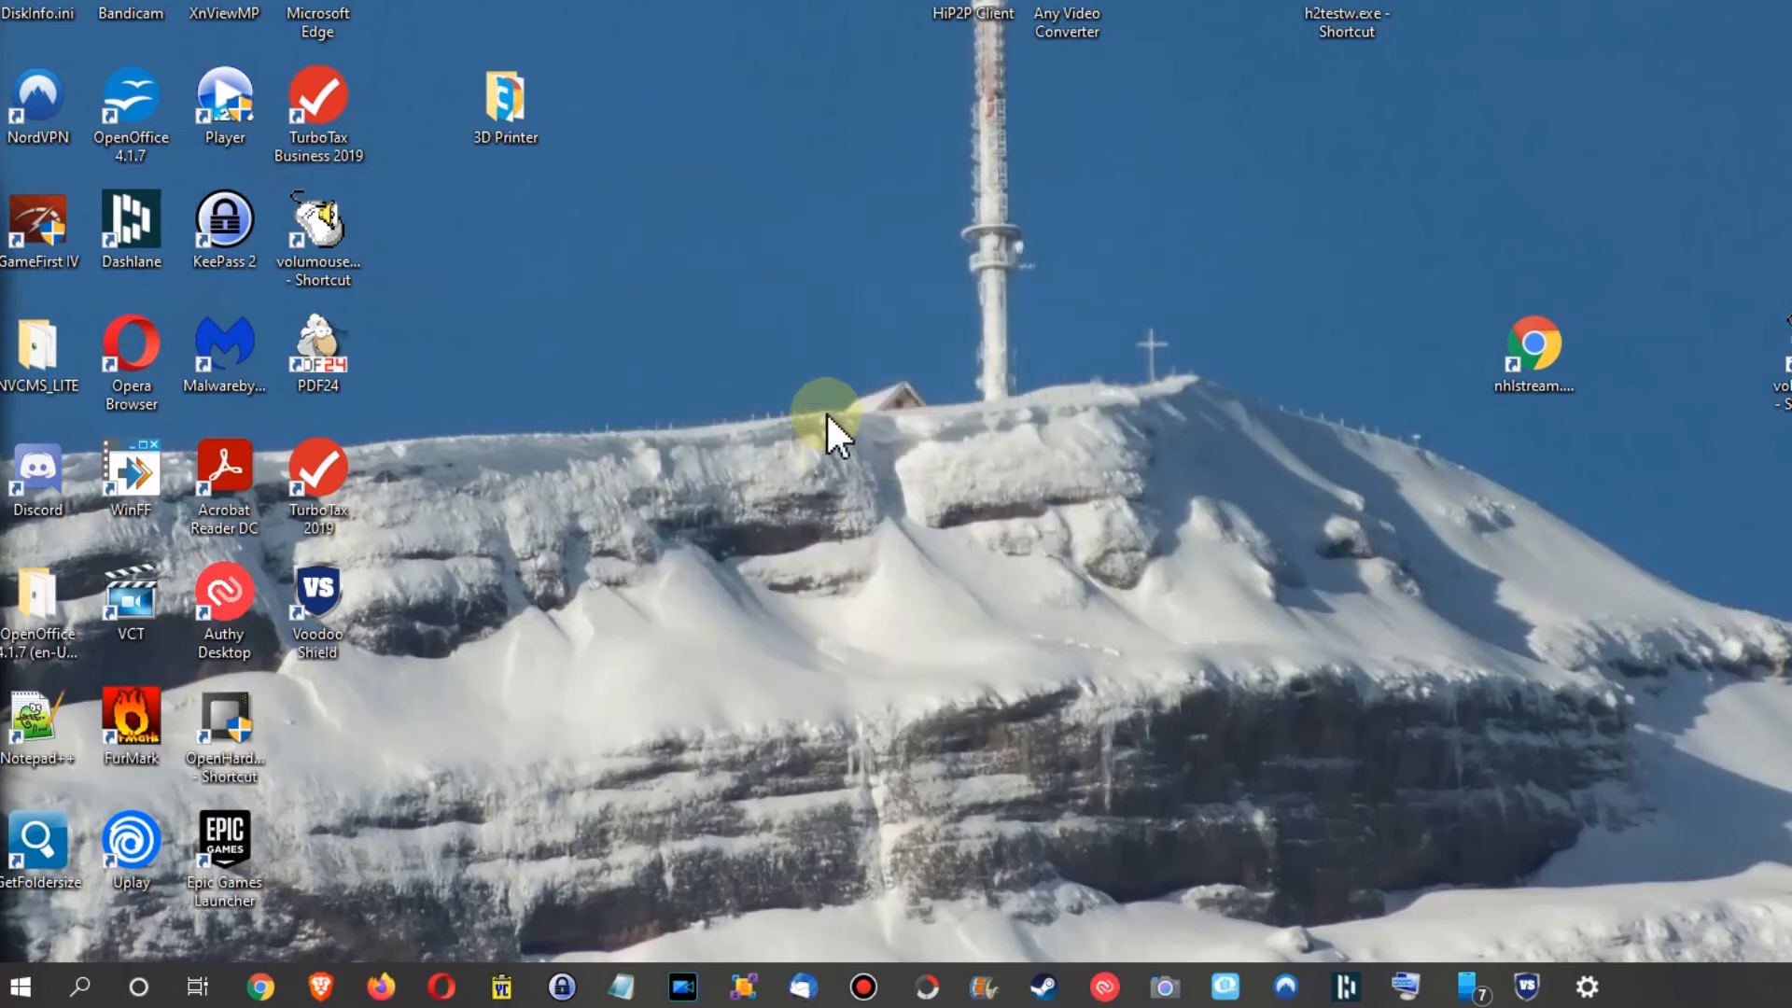
left_click_drag(1103, 248, 812, 283)
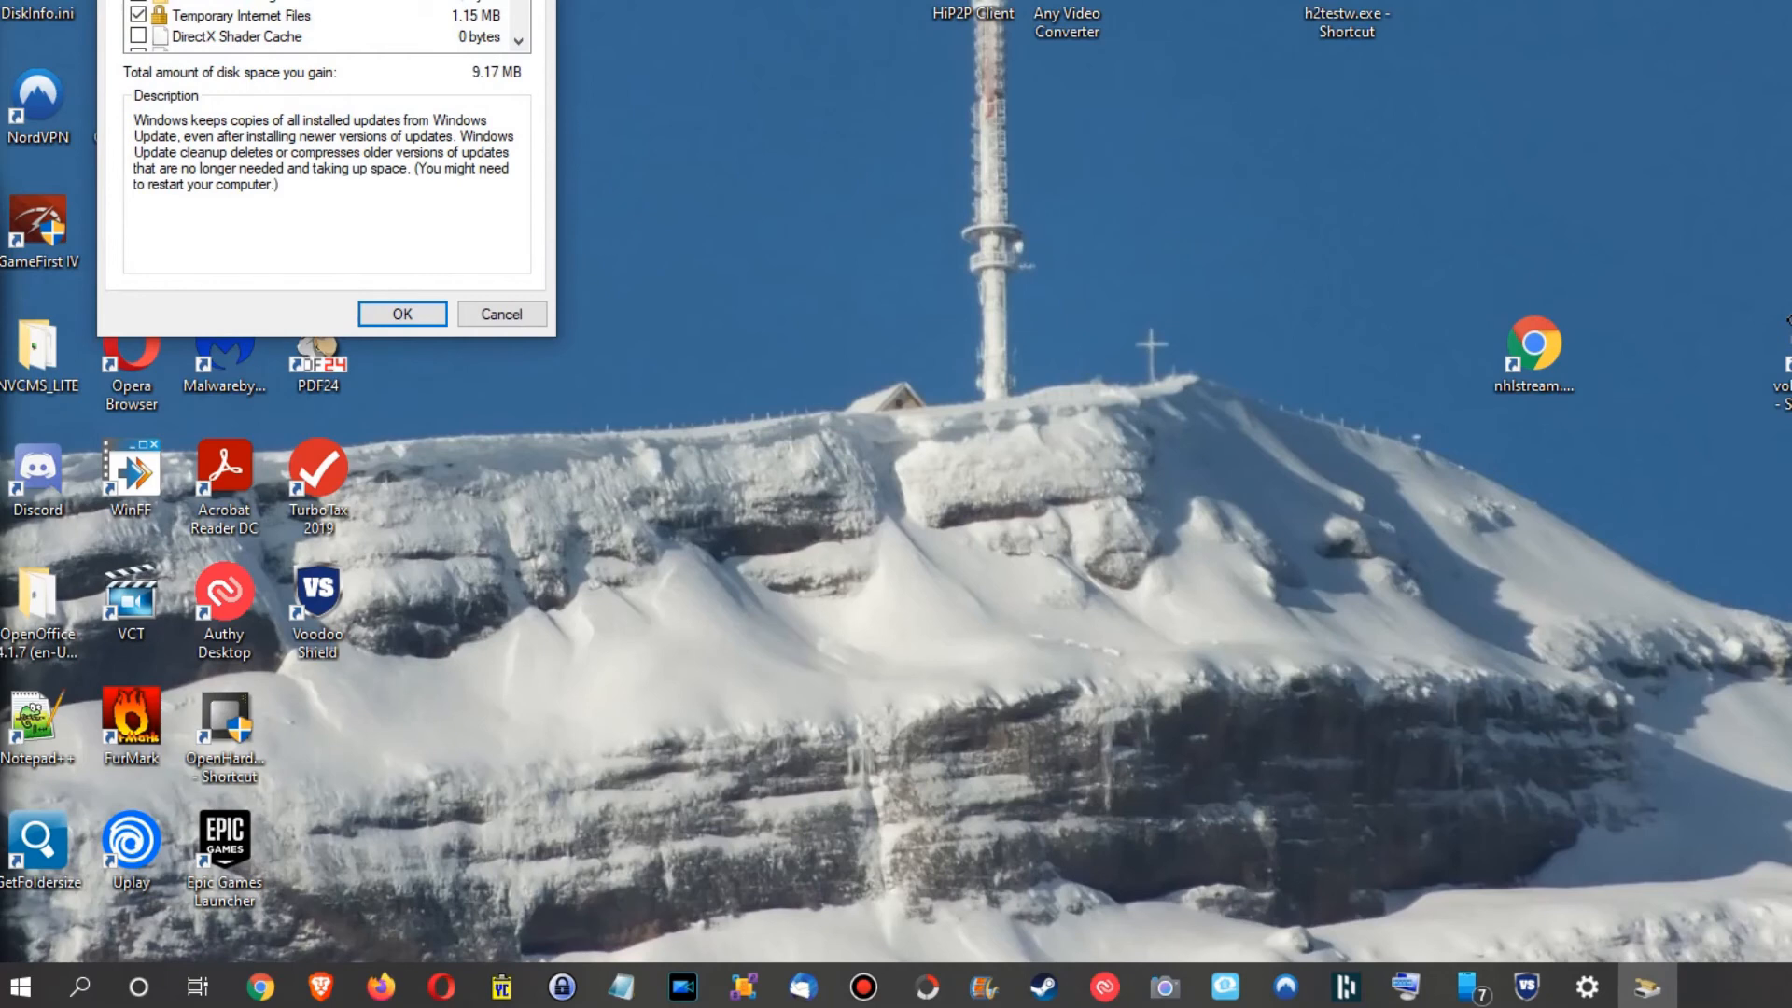
left_click_drag(364, 0, 911, 192)
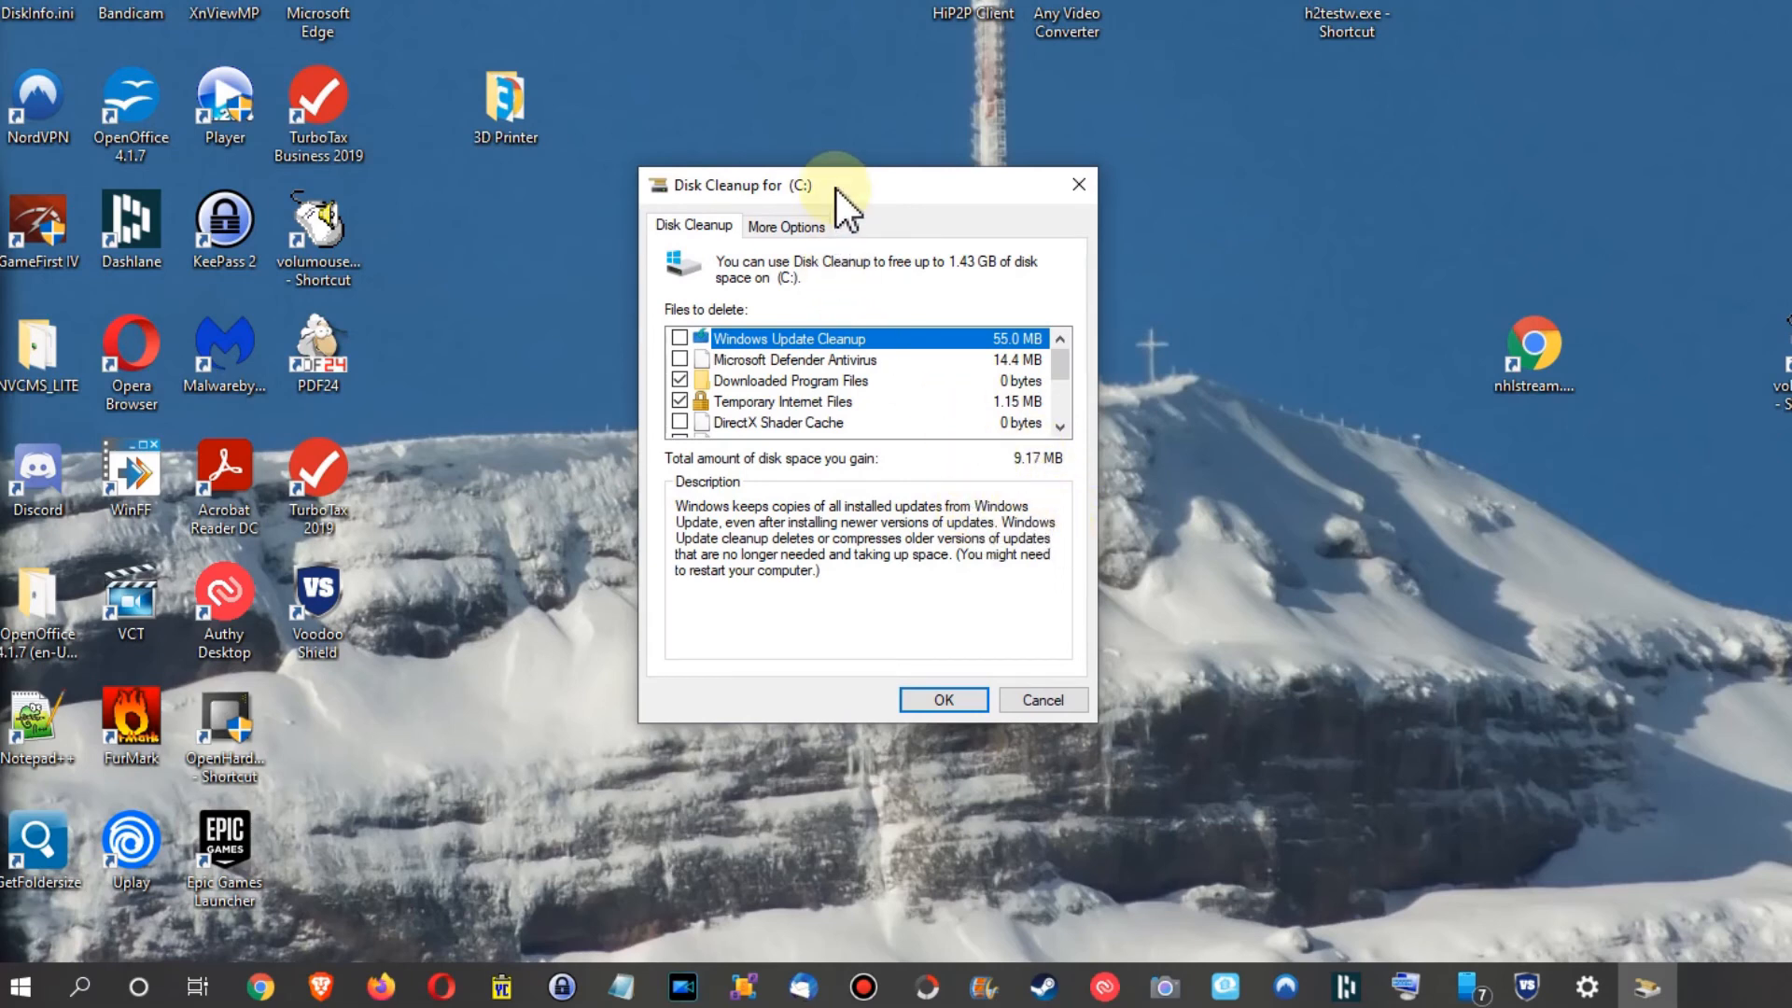
left_click_drag(836, 189, 772, 183)
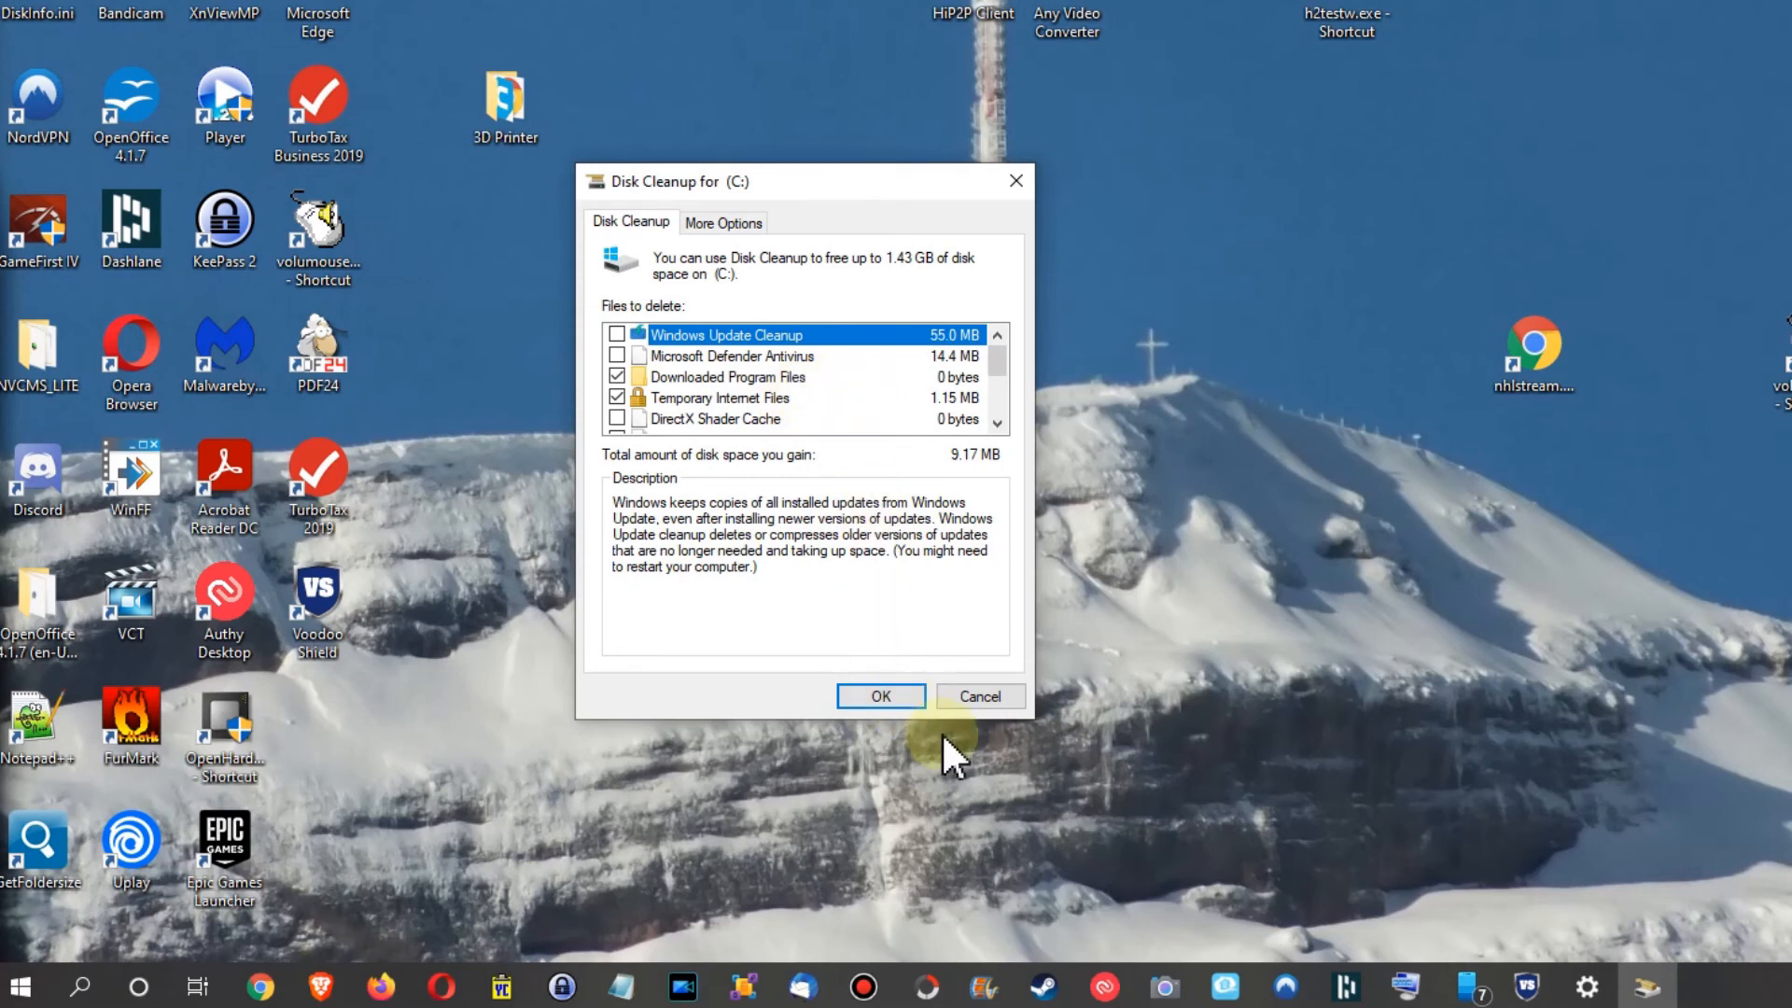
left_click(966, 702)
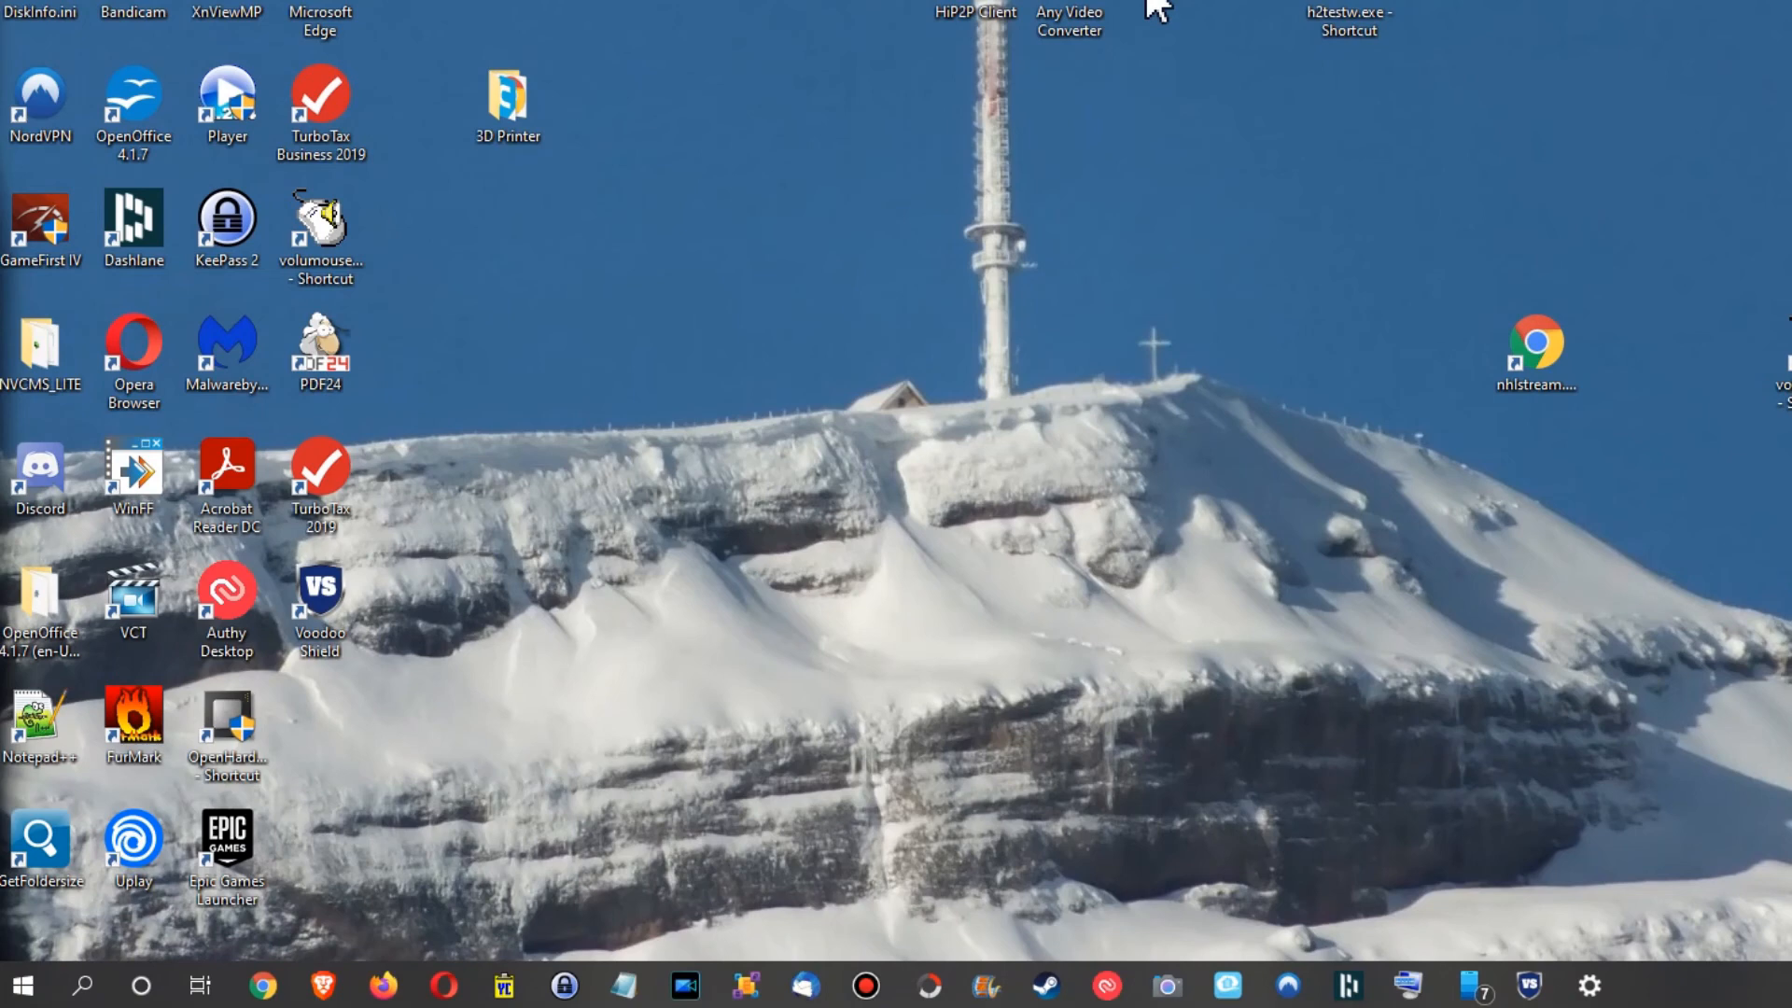
Switch to File Explorer and open Local Disk (C:) to view its folders
key("super+e")
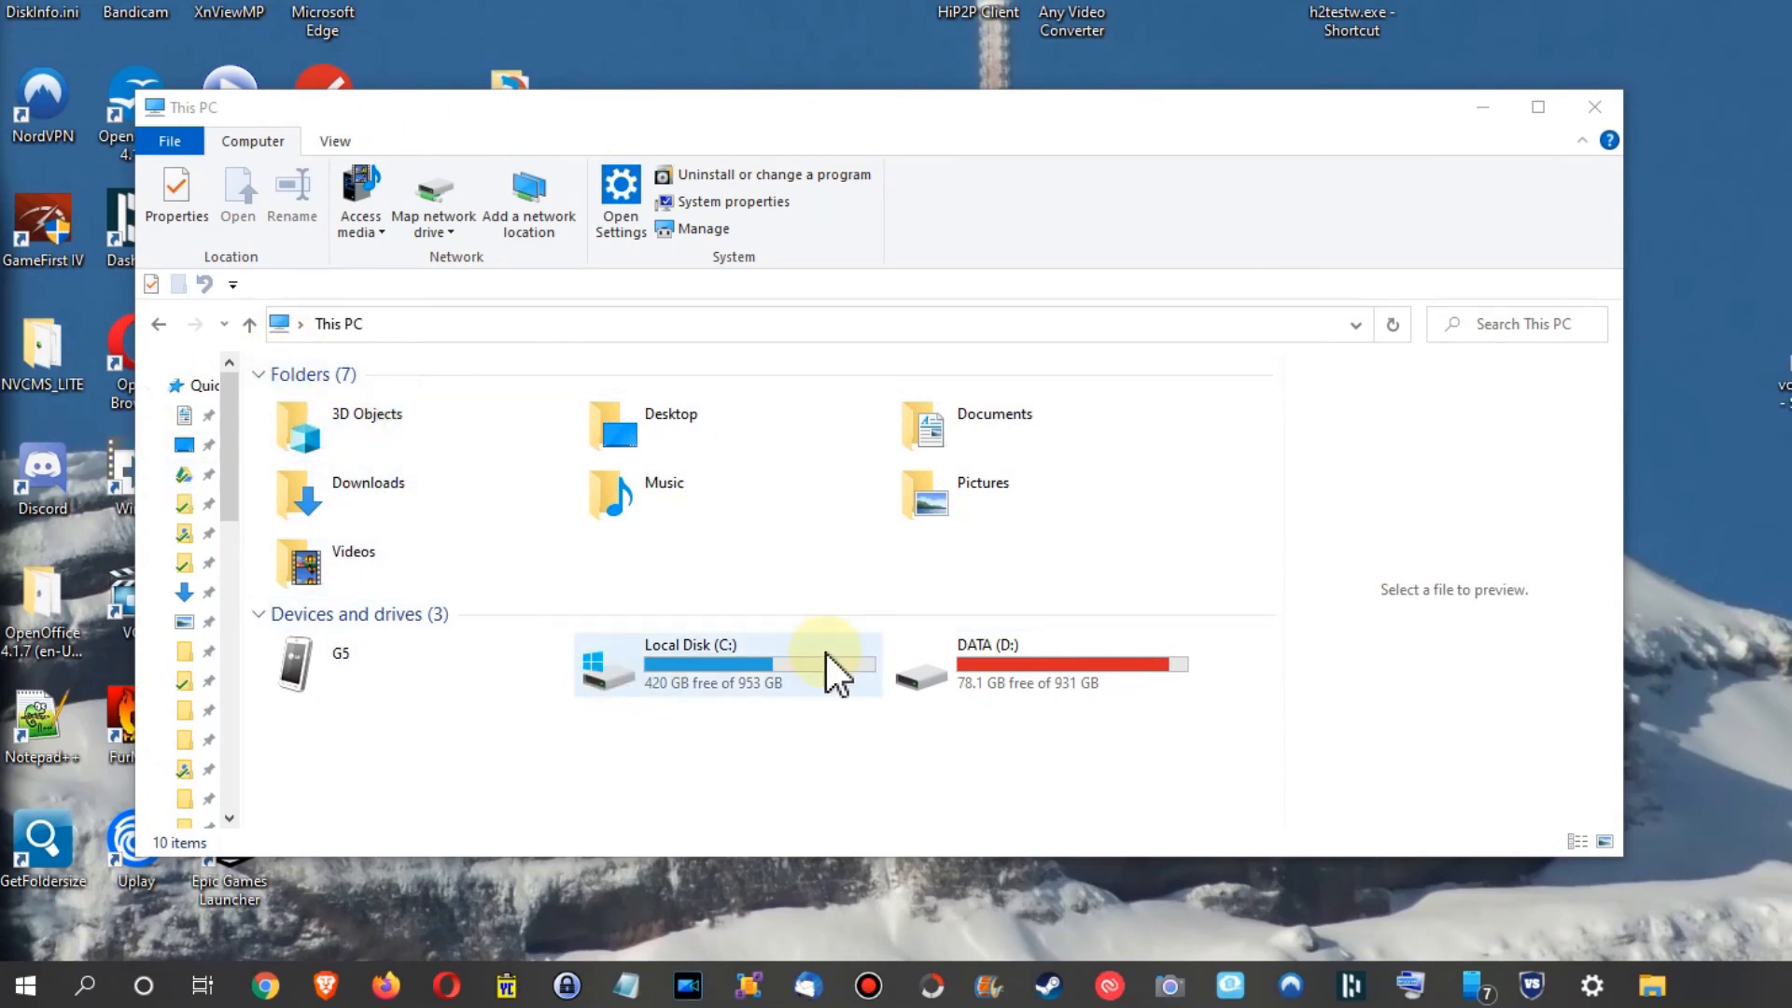
left_click(751, 686)
double_click(747, 682)
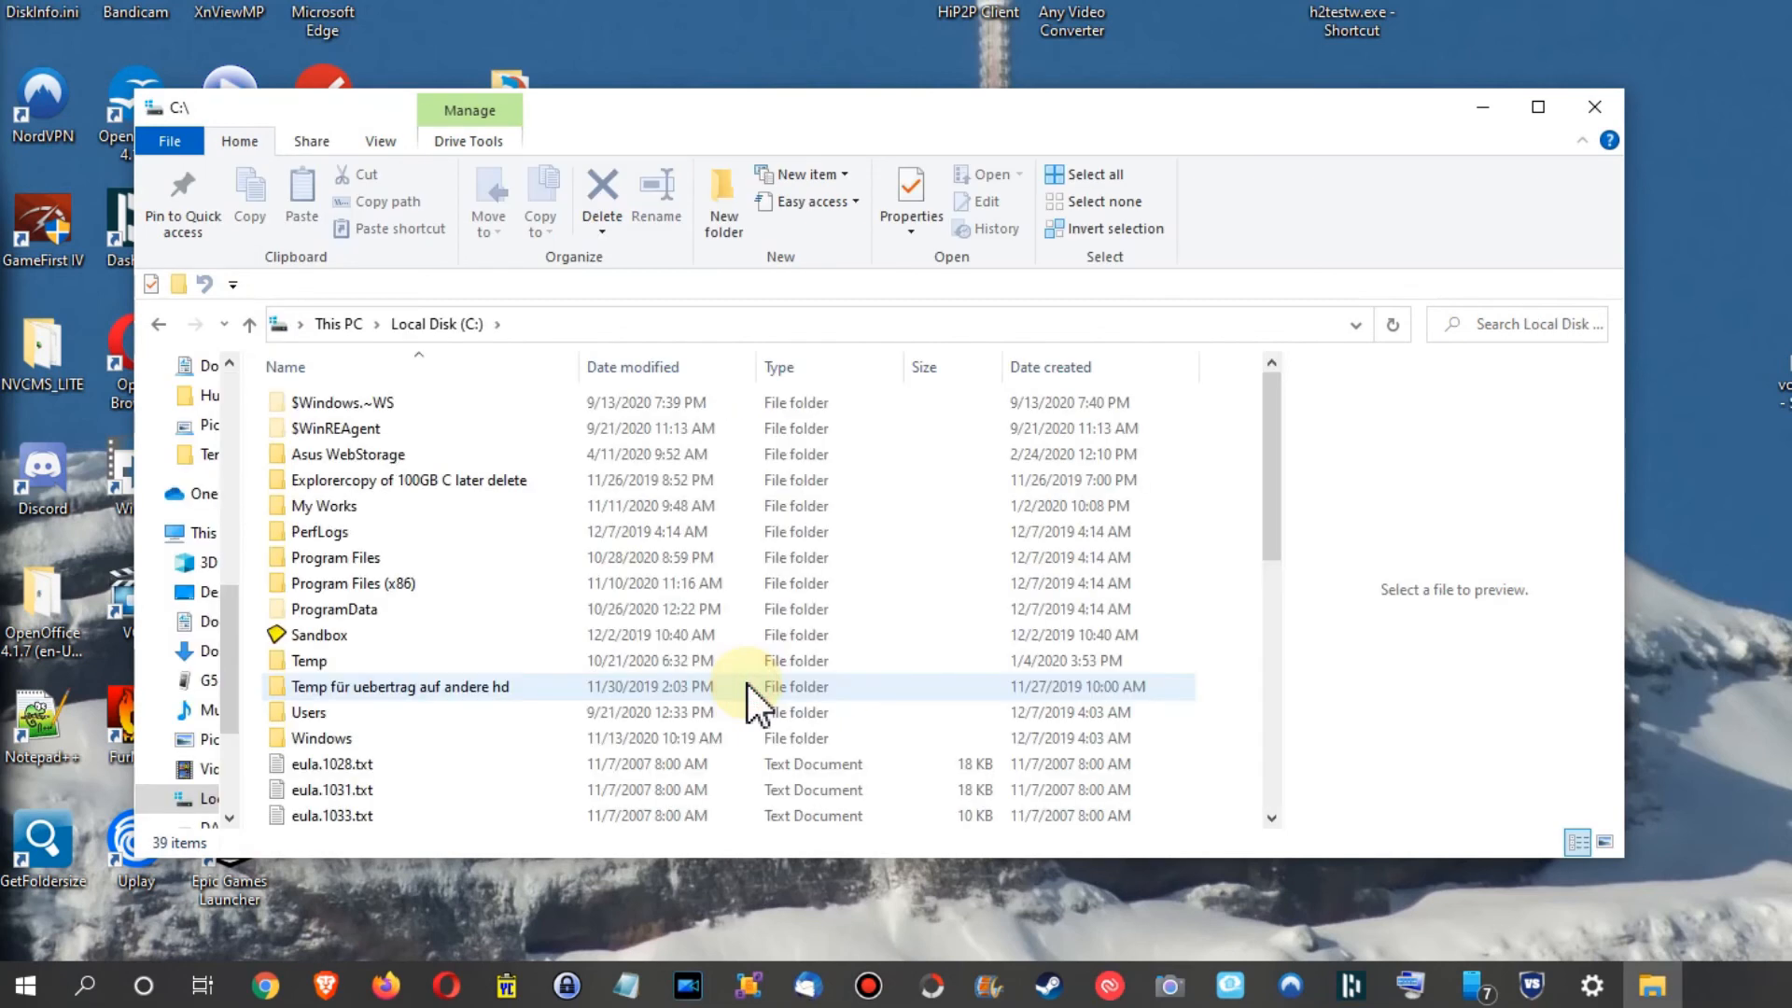